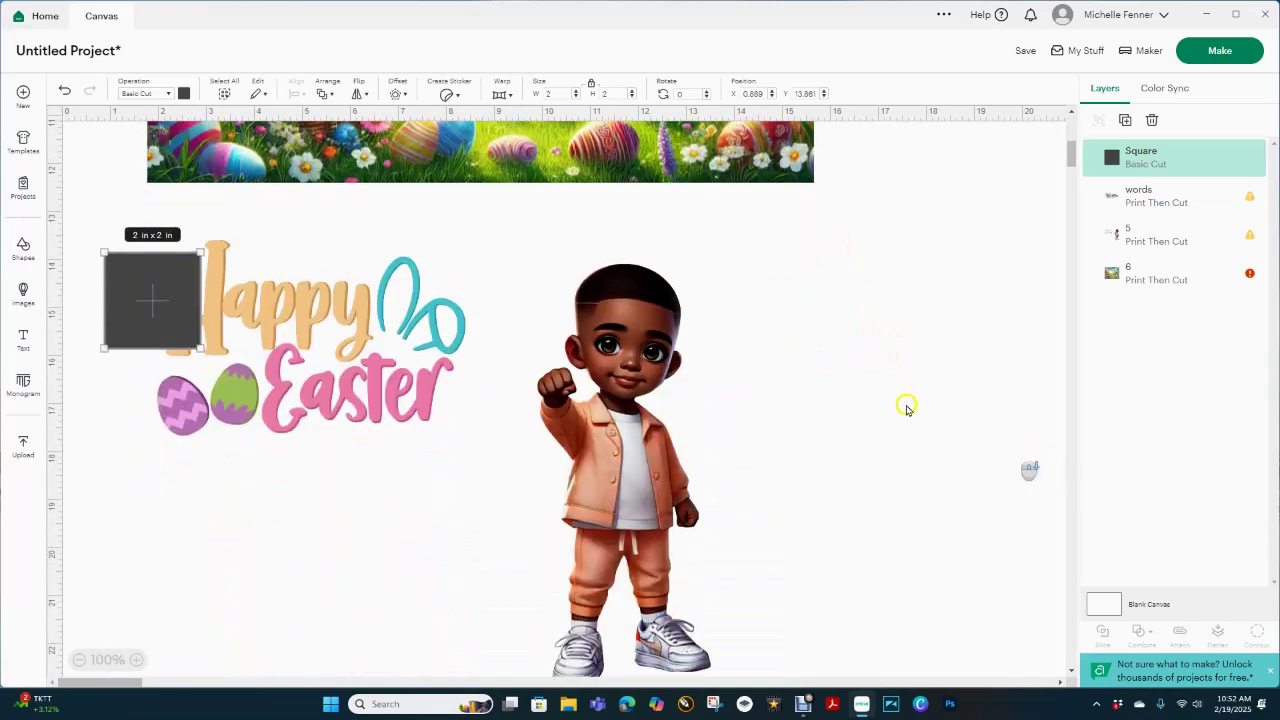
Shift the Easter garden background slightly, and nudge the artwork with the boy and pastel Happy Easter lettering
scroll(889, 334, up, 6)
mouse_move(739, 342)
mouse_down()
mouse_move(785, 335)
mouse_move(761, 357)
mouse_move(719, 335)
mouse_up()
scroll(948, 377, down, 2)
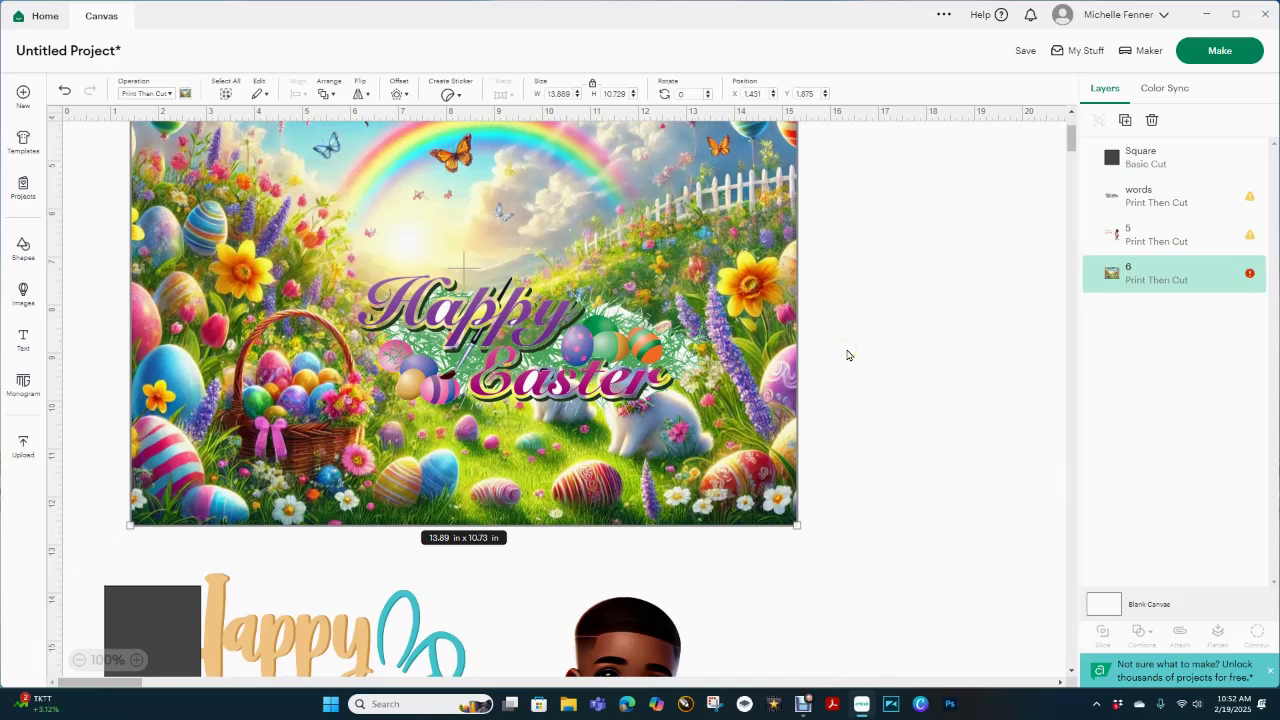
click(896, 402)
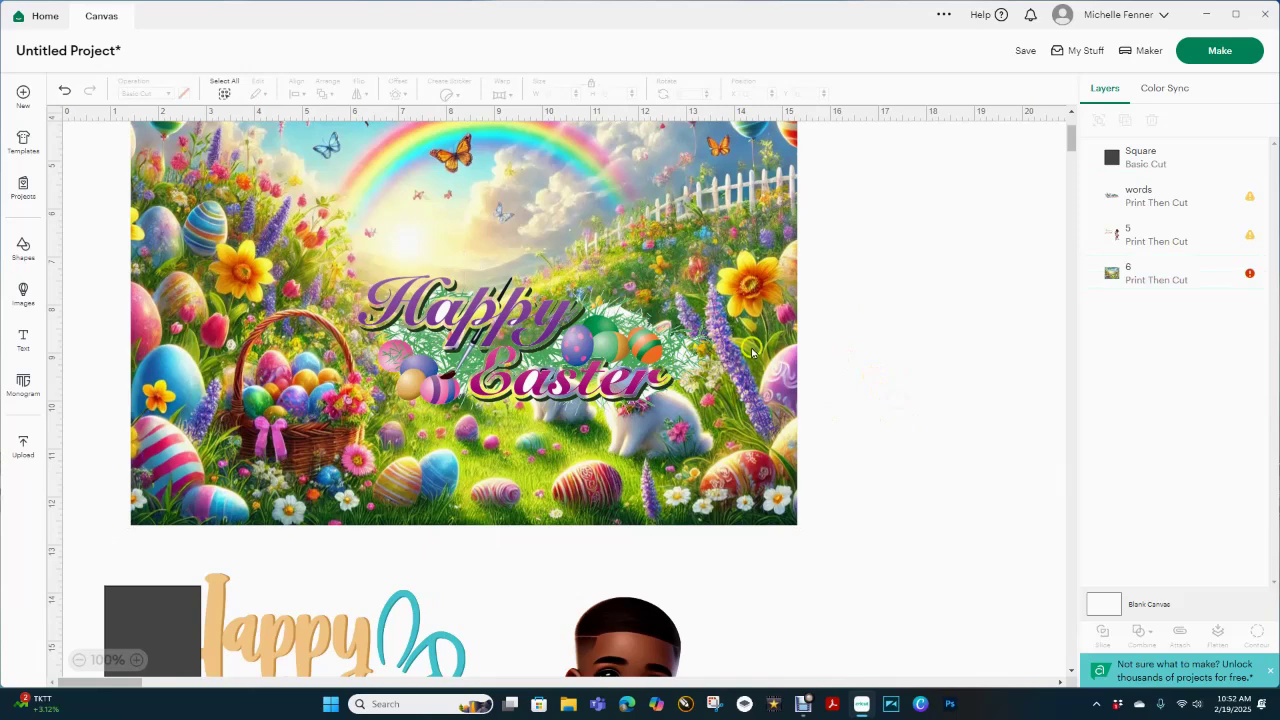
scroll(900, 390, down, 3)
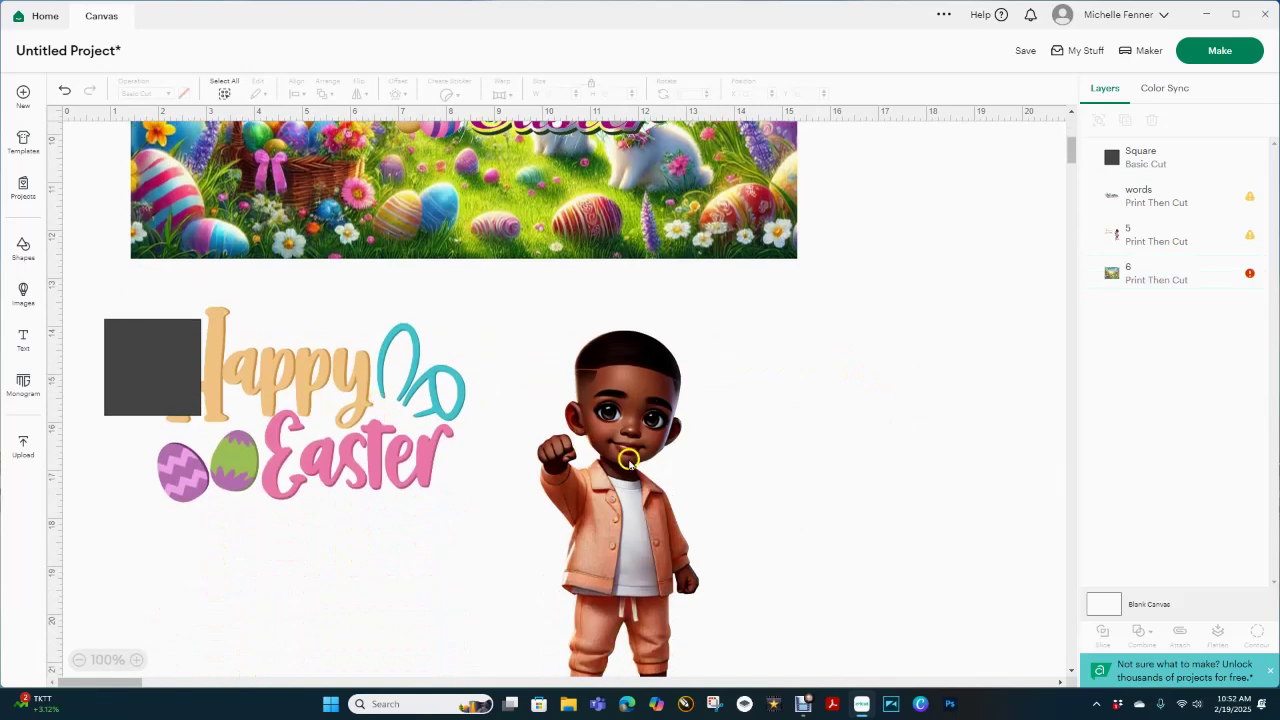
drag(628, 458, 645, 440)
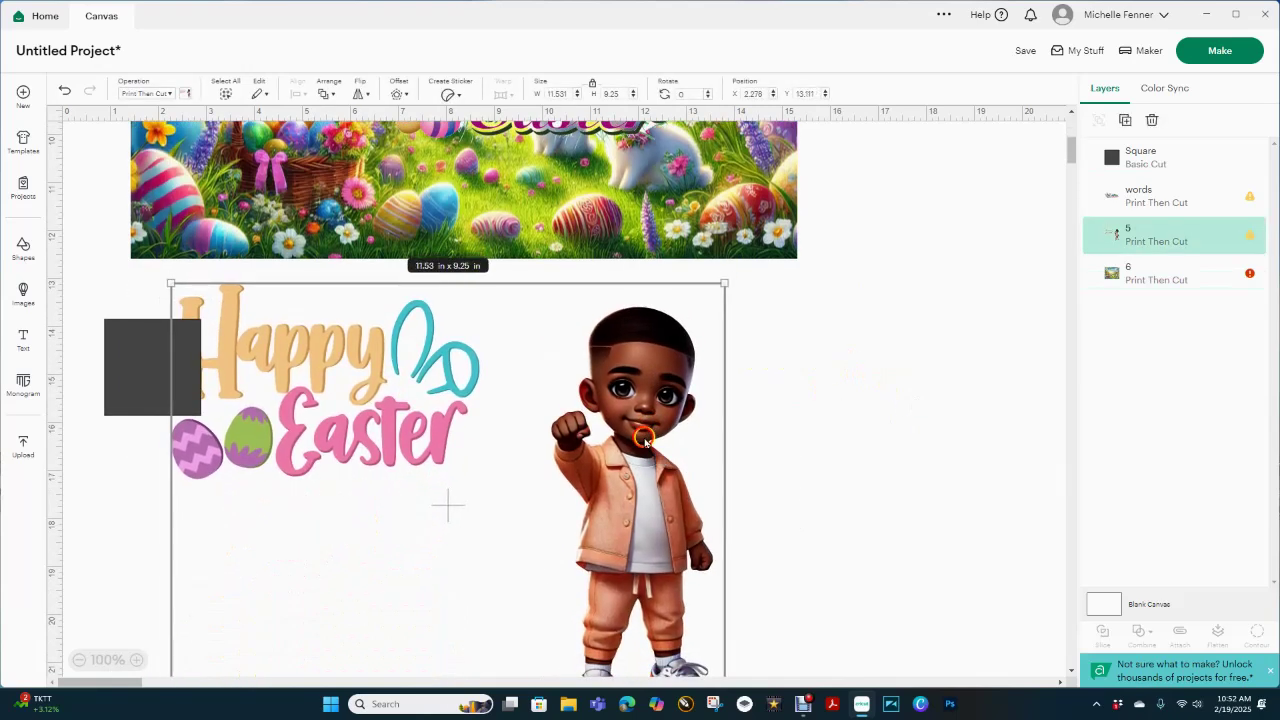
click(822, 405)
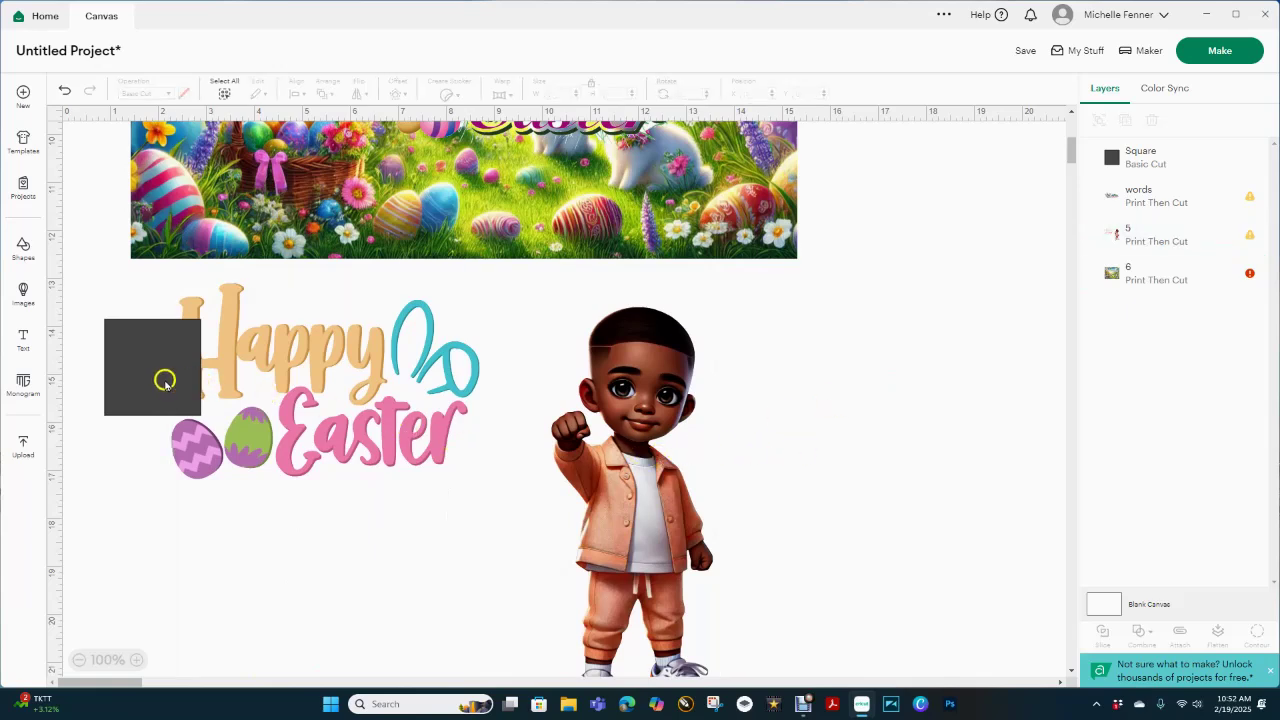
Move the square off the pastel lettering to the empty area beside the boy and enlarge it to about 4.14 in
drag(165, 380, 843, 403)
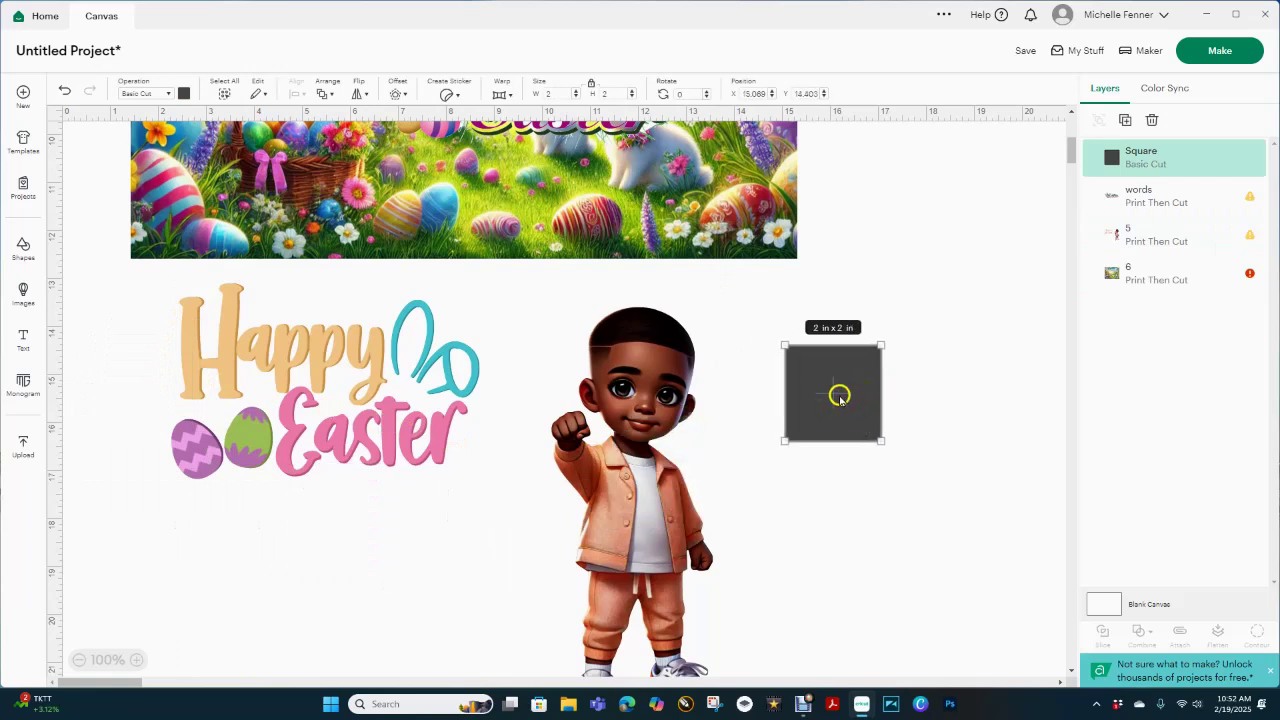
click(954, 400)
drag(846, 409, 958, 551)
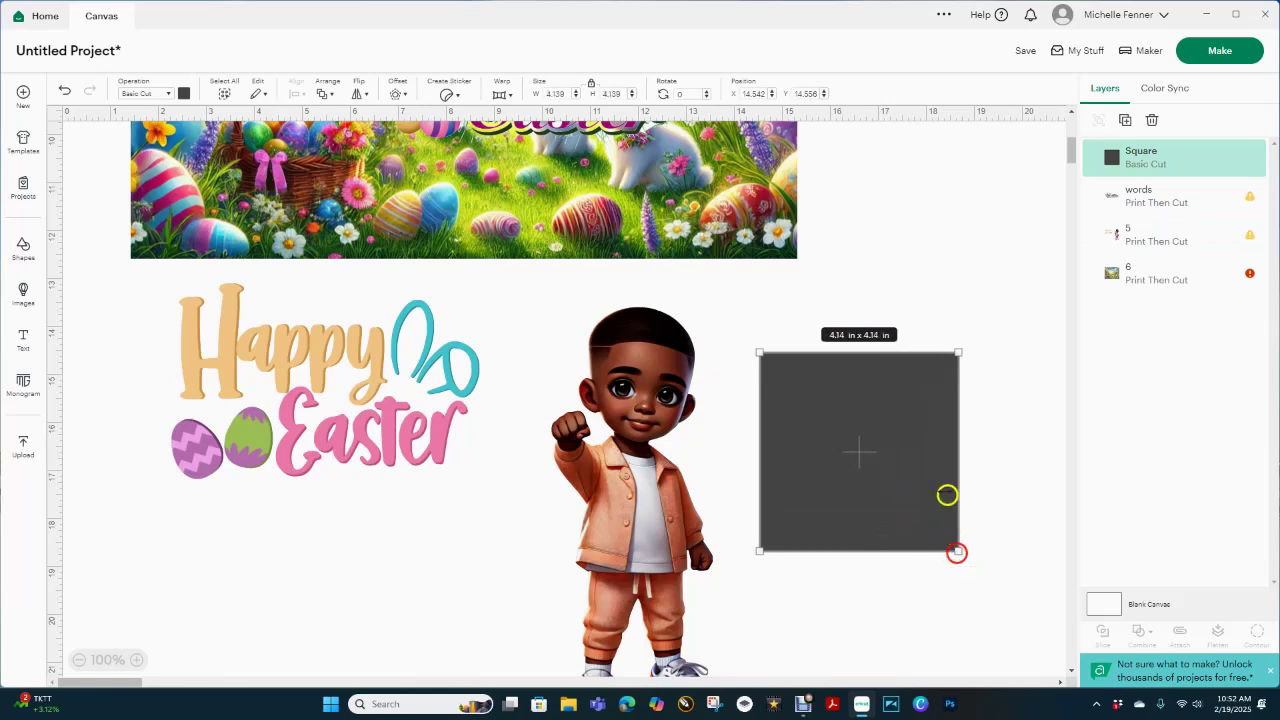
click(950, 268)
drag(834, 458, 806, 437)
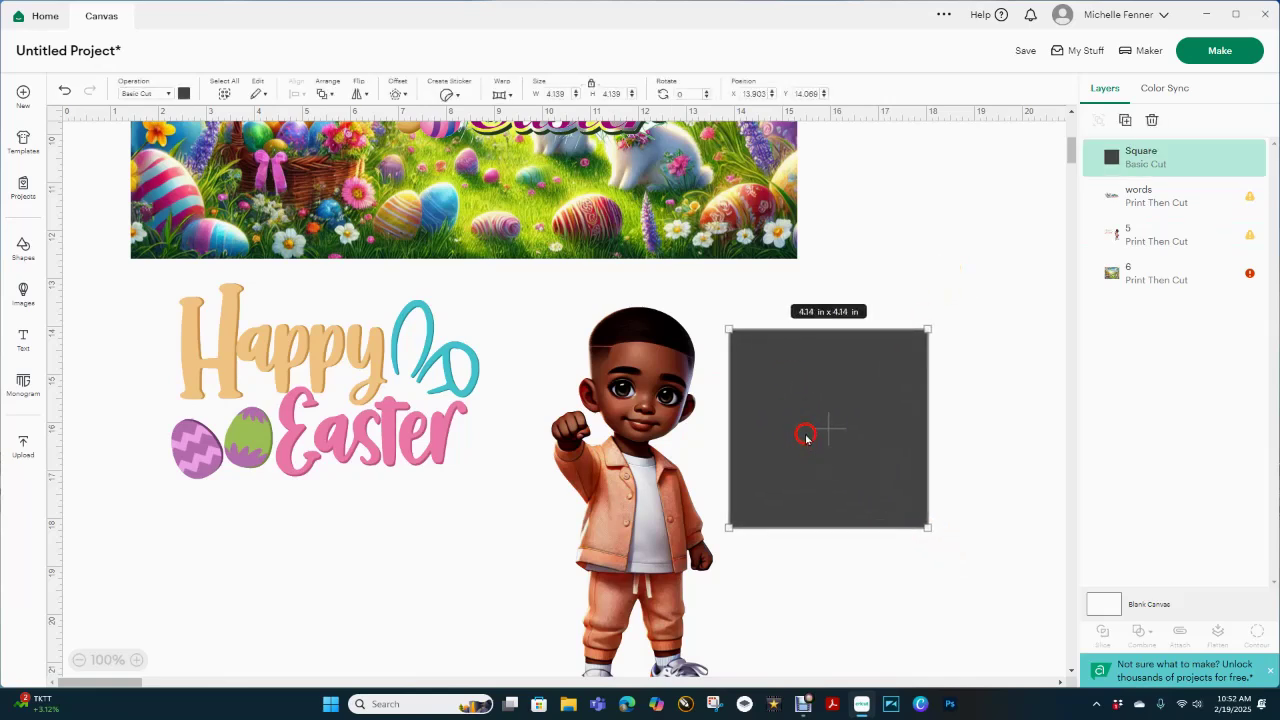
click(898, 287)
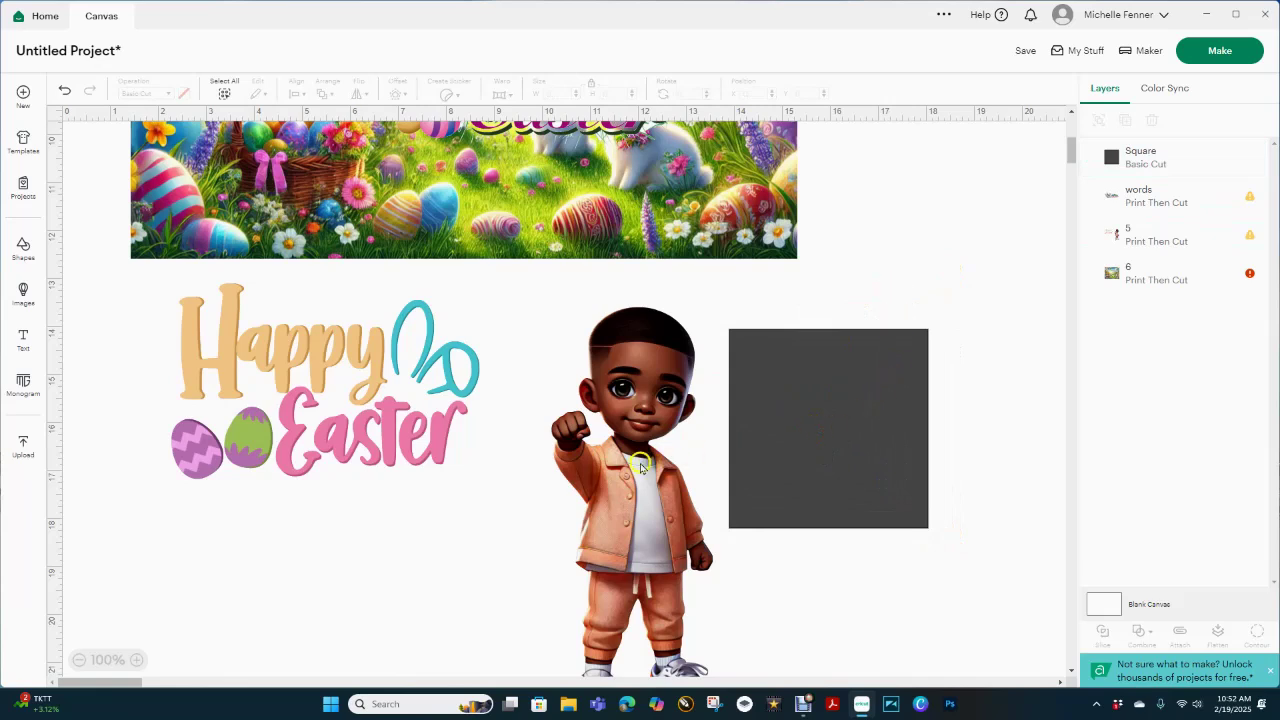
Nudge the boy artwork away from the square and adjust the square's placement beside it
drag(641, 467, 600, 473)
mouse_move(843, 403)
mouse_down()
mouse_move(829, 394)
mouse_move(854, 403)
mouse_move(887, 381)
mouse_move(843, 403)
mouse_up()
click(993, 262)
click(1019, 338)
click(958, 368)
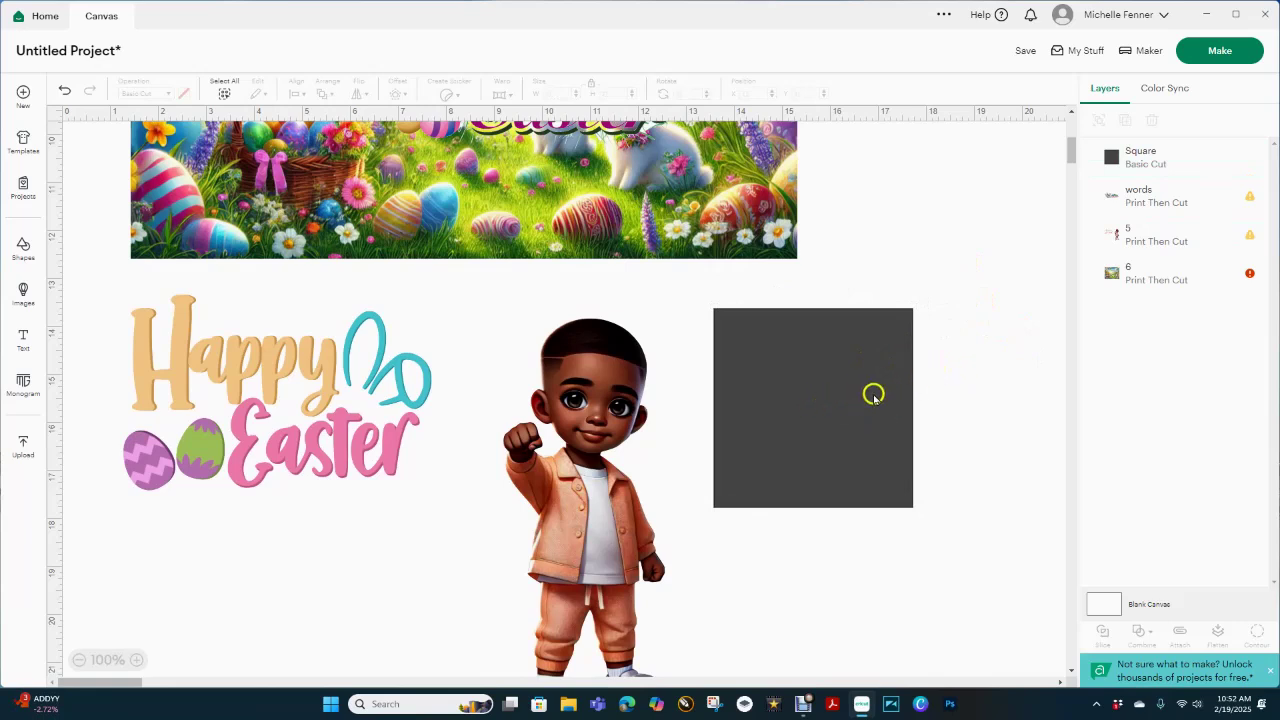
mouse_move(870, 395)
mouse_down()
mouse_move(897, 404)
mouse_move(883, 410)
mouse_up()
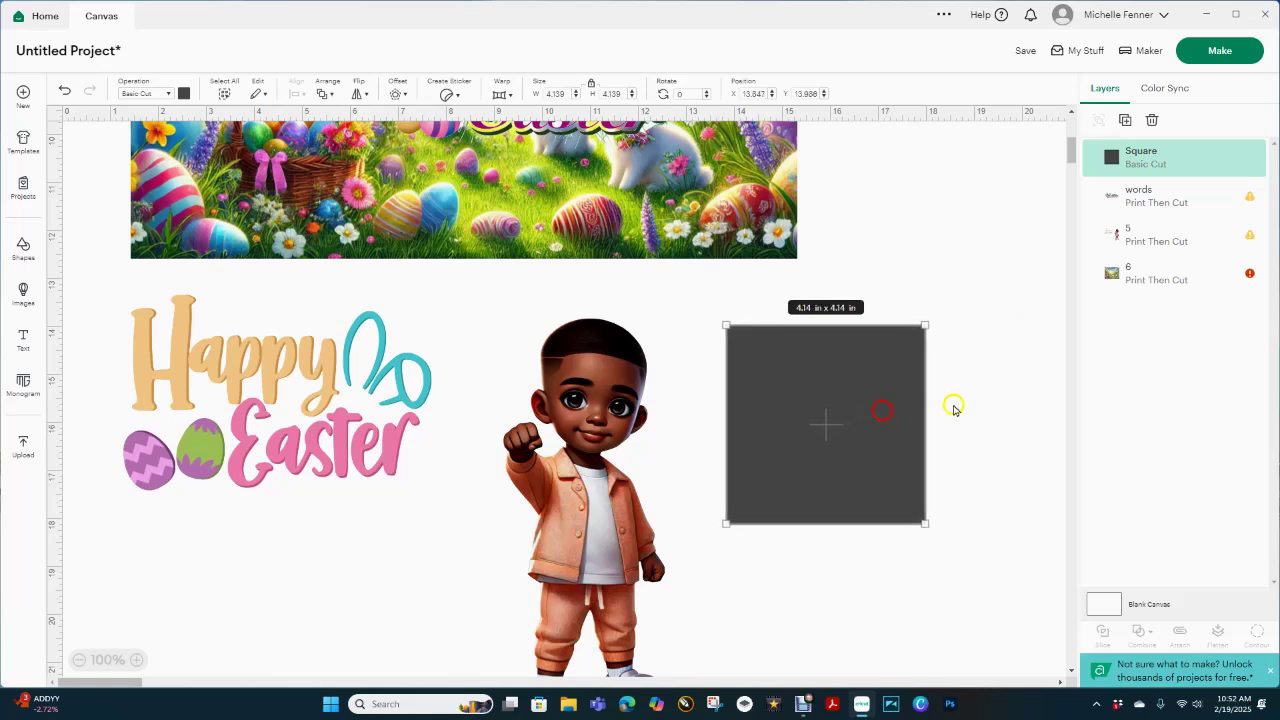
click(972, 400)
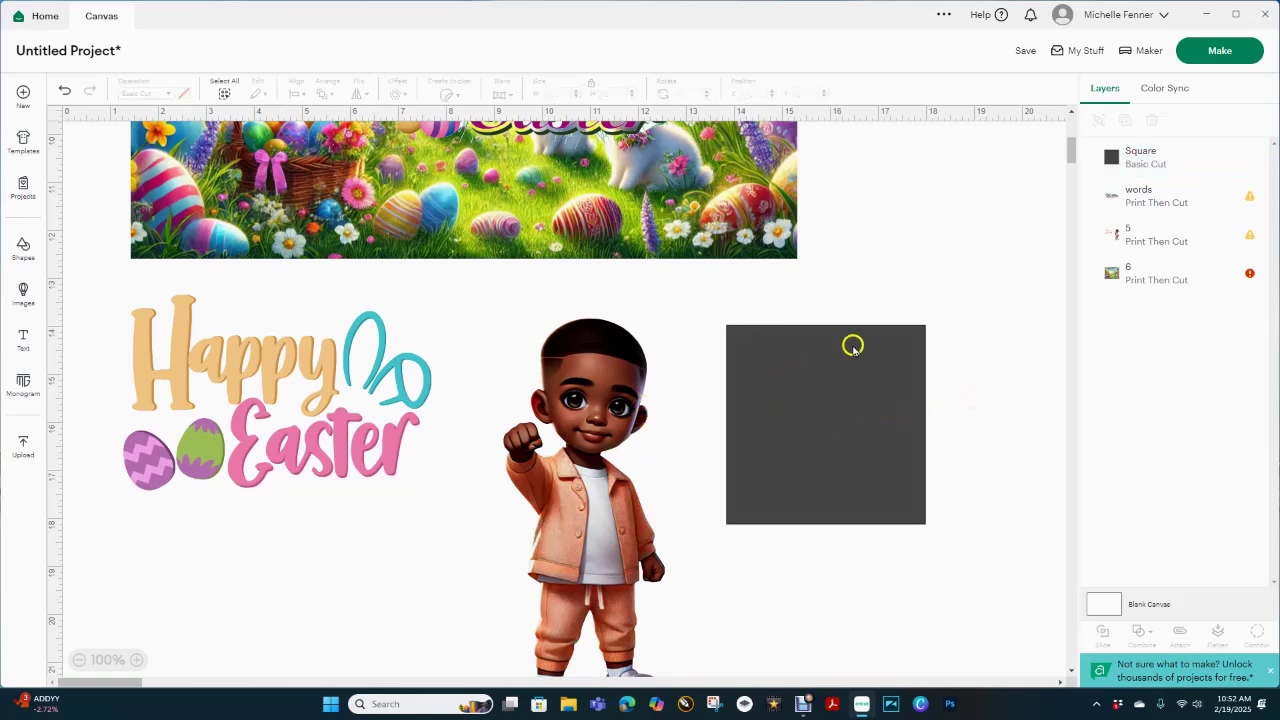
Move the Easter garden background to the right and the boy artwork down so that they no longer overlap
click(80, 660)
drag(478, 240, 790, 258)
drag(447, 446, 470, 520)
scroll(651, 523, down, 2)
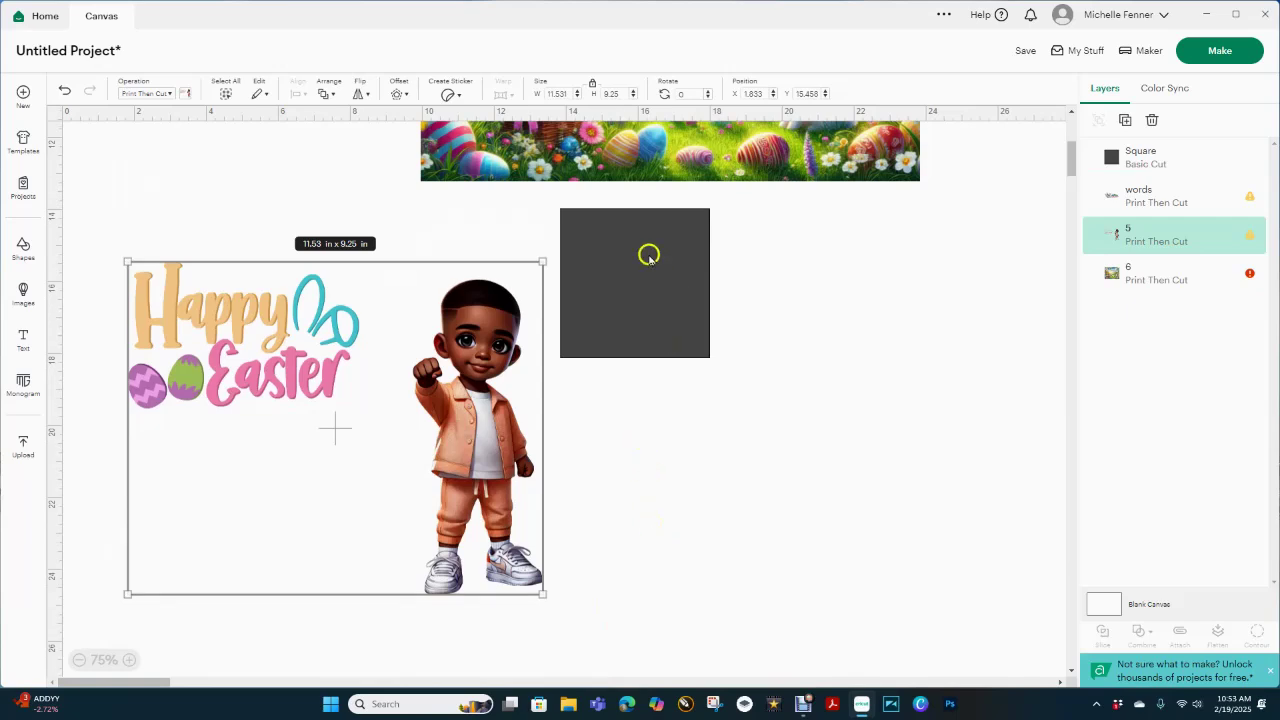
Place the square over the pastel Happy Easter lettering and stretch it to about 8.01 × 5.75 in, covering all the lettering but not the boy
drag(580, 297, 240, 338)
click(24, 250)
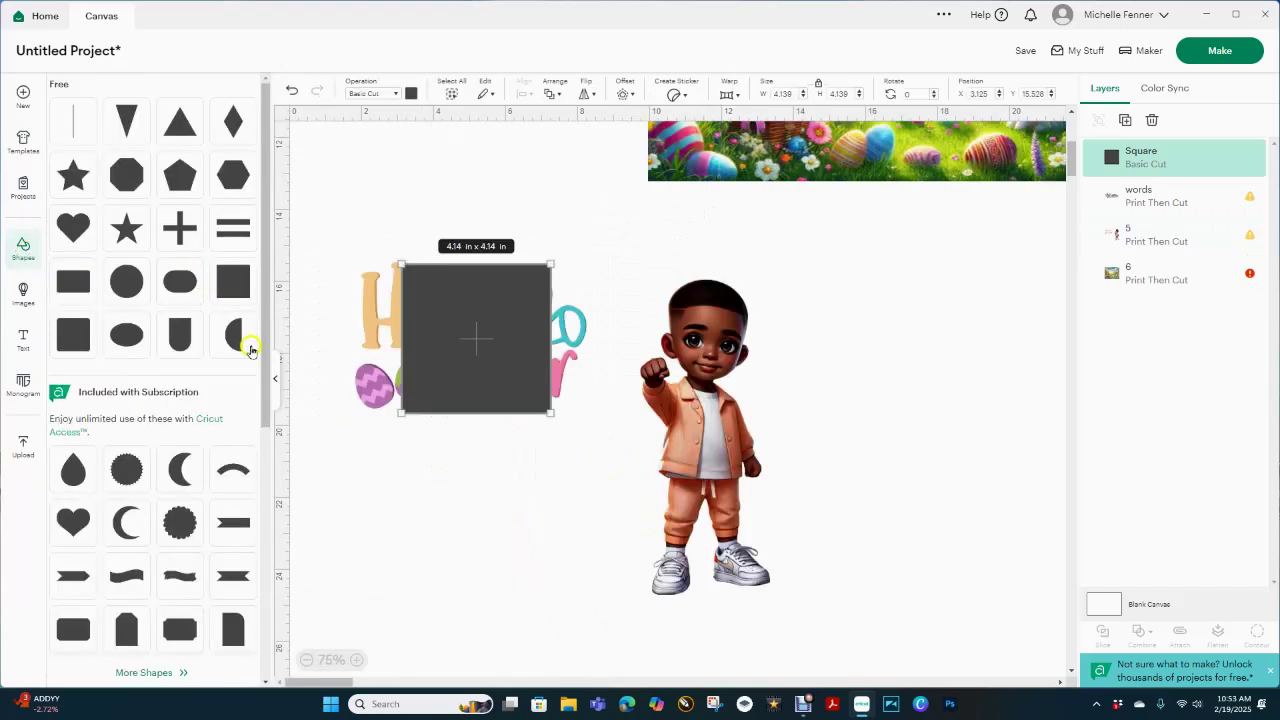
click(277, 381)
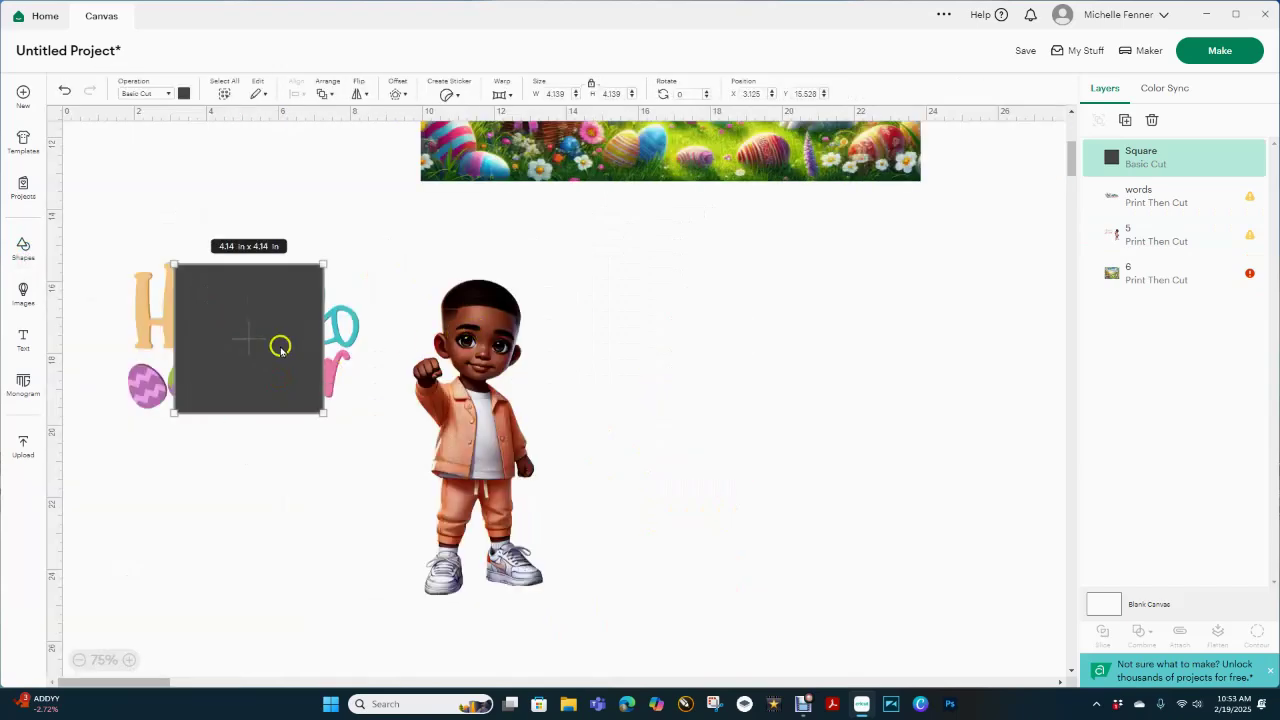
drag(280, 346, 209, 319)
drag(197, 385, 209, 445)
drag(253, 362, 389, 354)
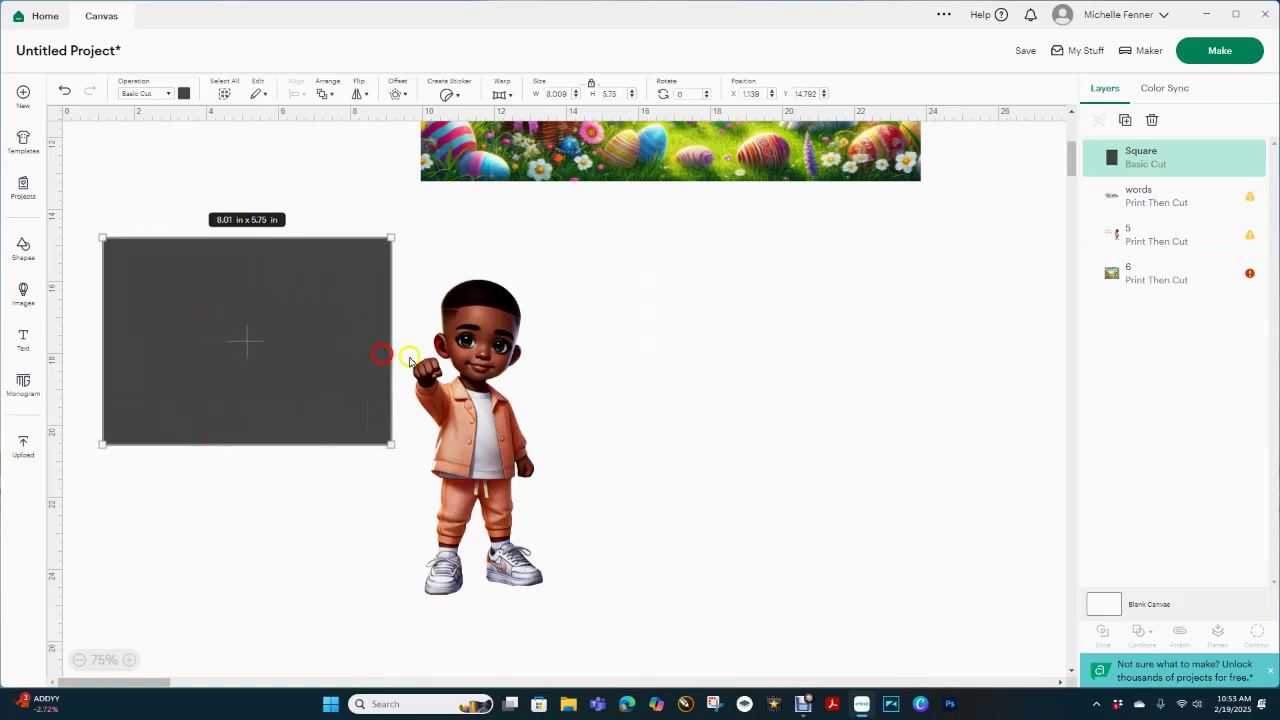
Move the garden background up out of the way and slice the boy artwork with the dark rectangle
drag(716, 148, 717, 92)
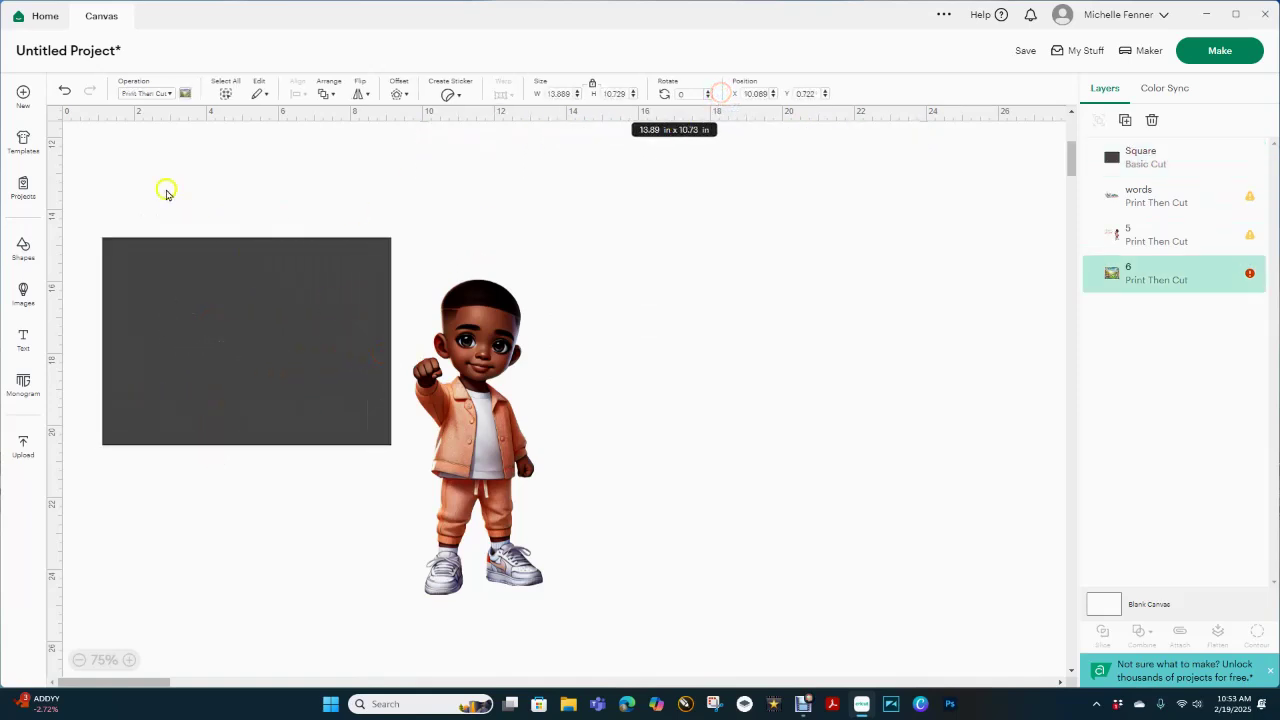
drag(76, 194, 595, 610)
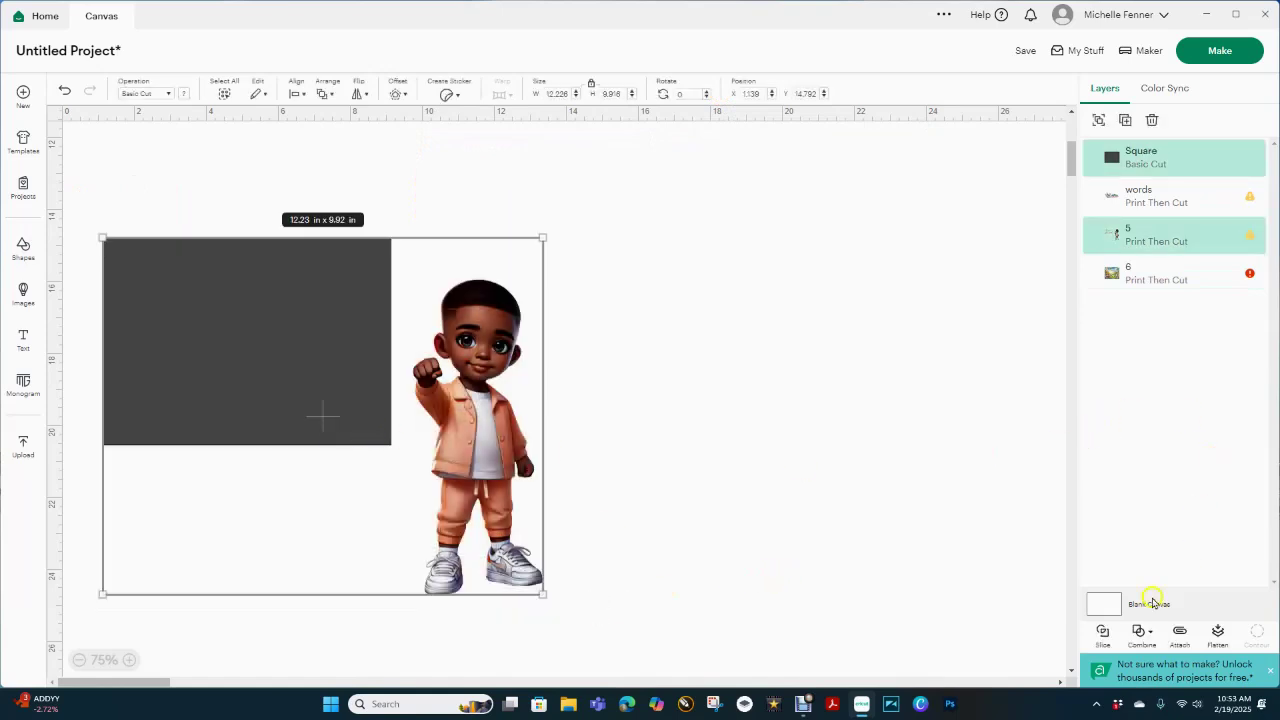
click(1103, 633)
Pull the cut-out boy aside and delete the sliced rectangle, the dark lettering and the pastel lettering pieces
click(488, 470)
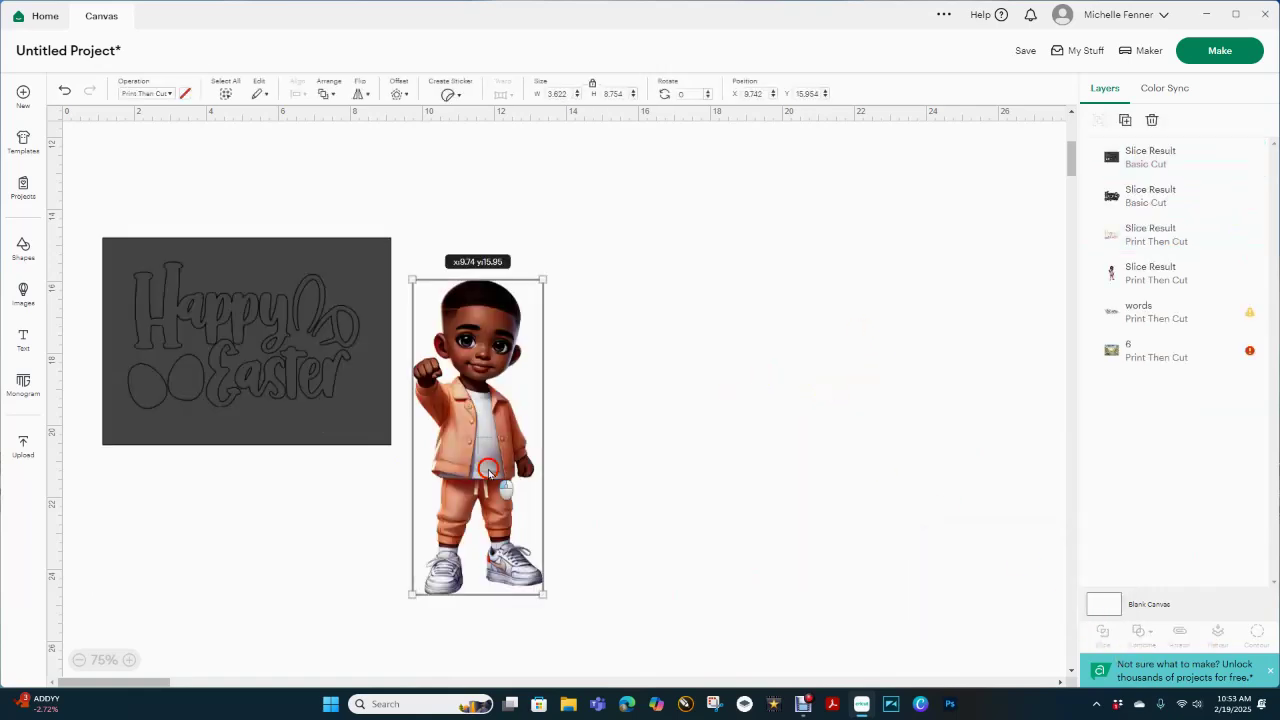
drag(488, 470, 836, 453)
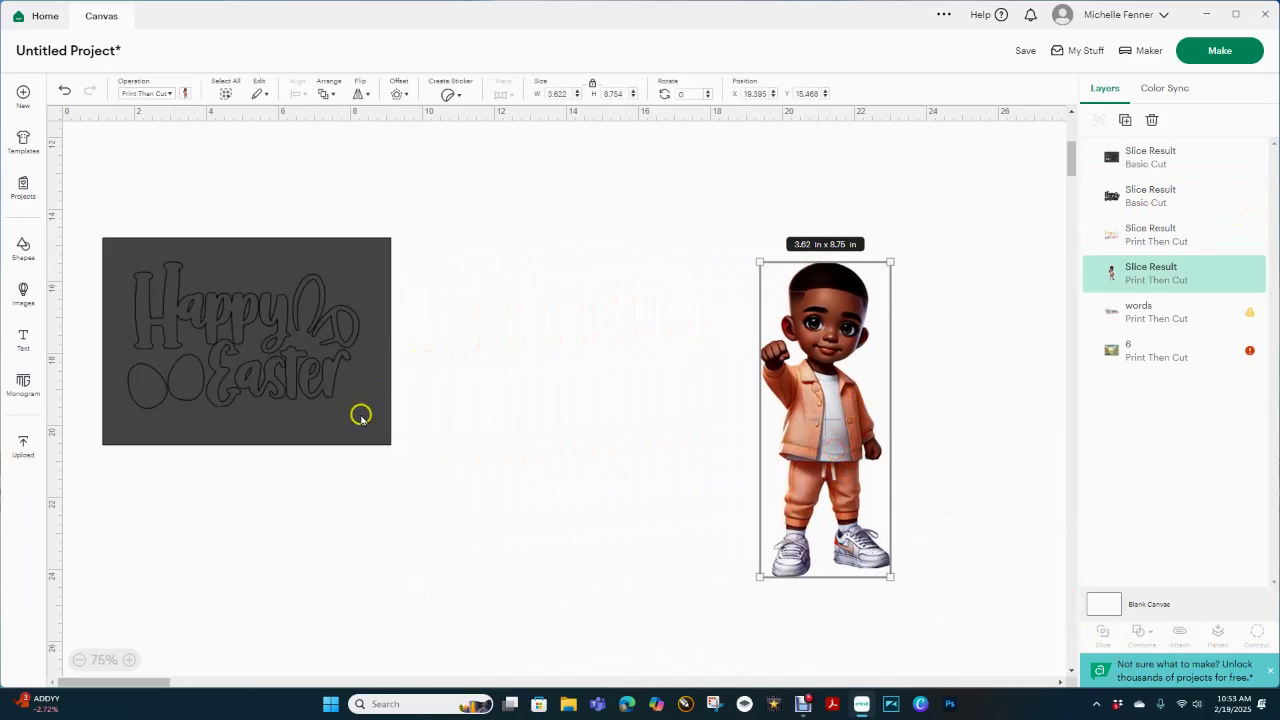
click(361, 417)
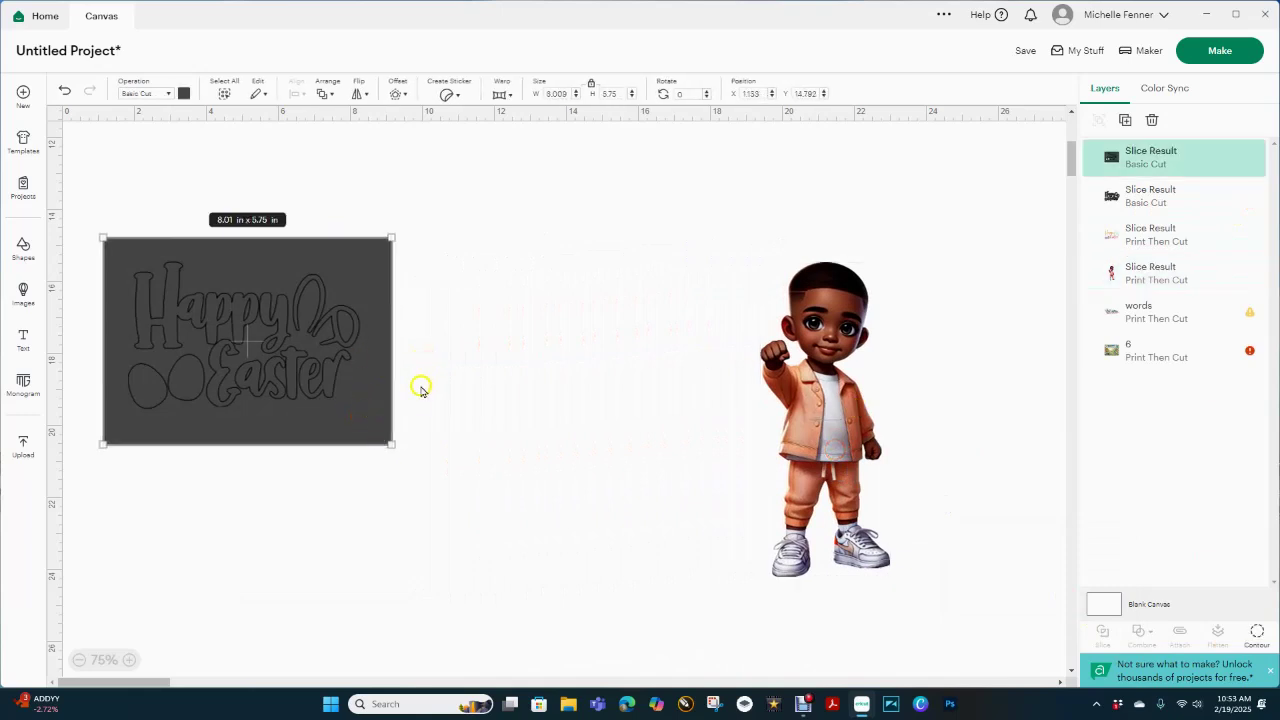
key(Delete)
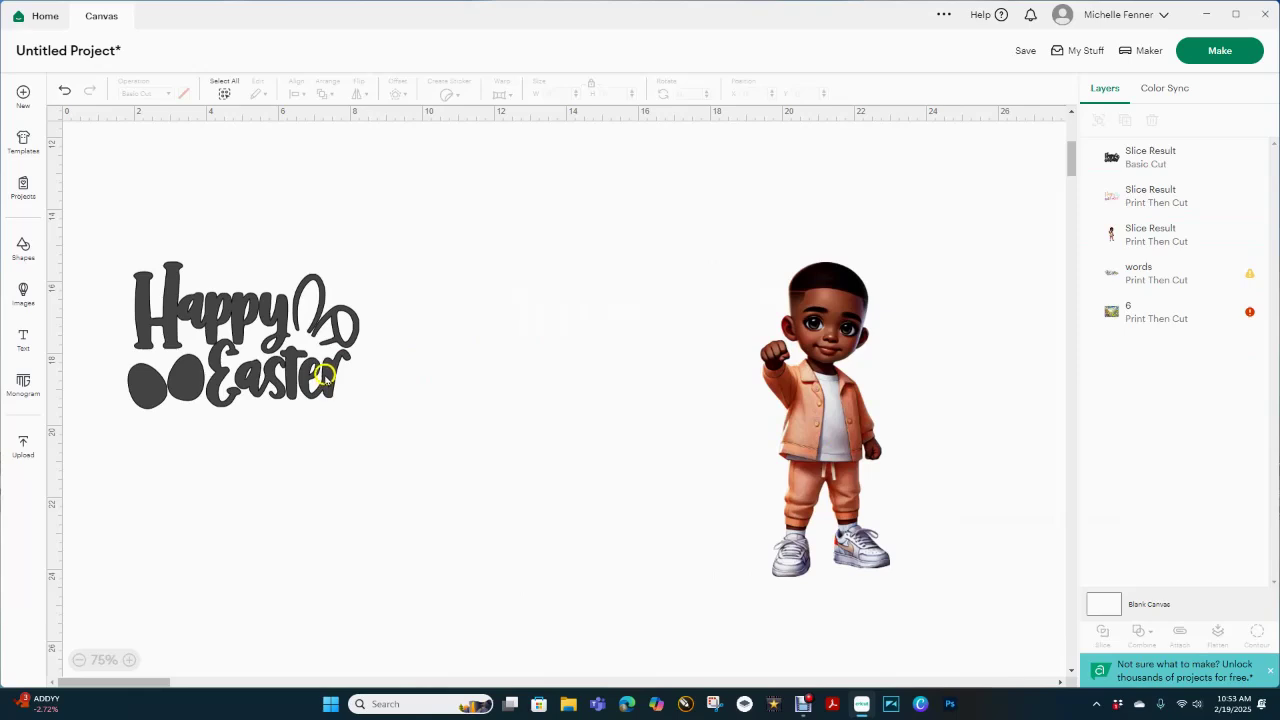
click(328, 382)
key(Delete)
drag(320, 385, 353, 424)
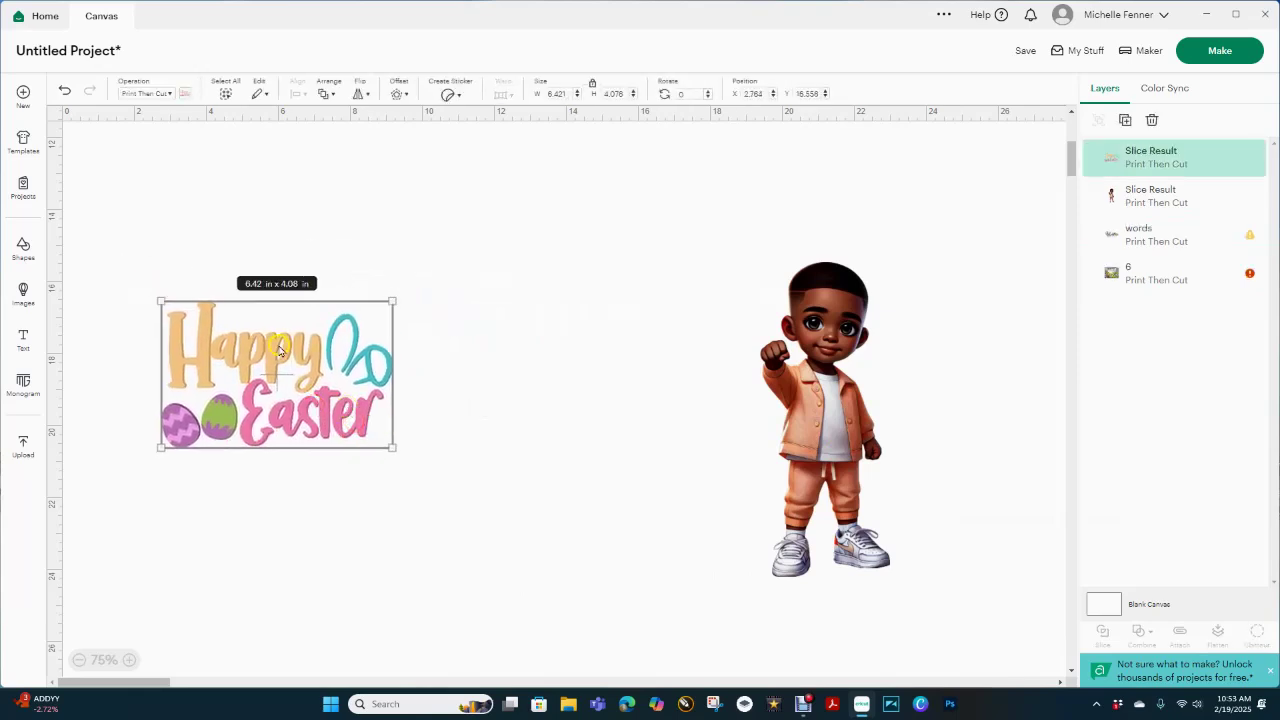
key(Delete)
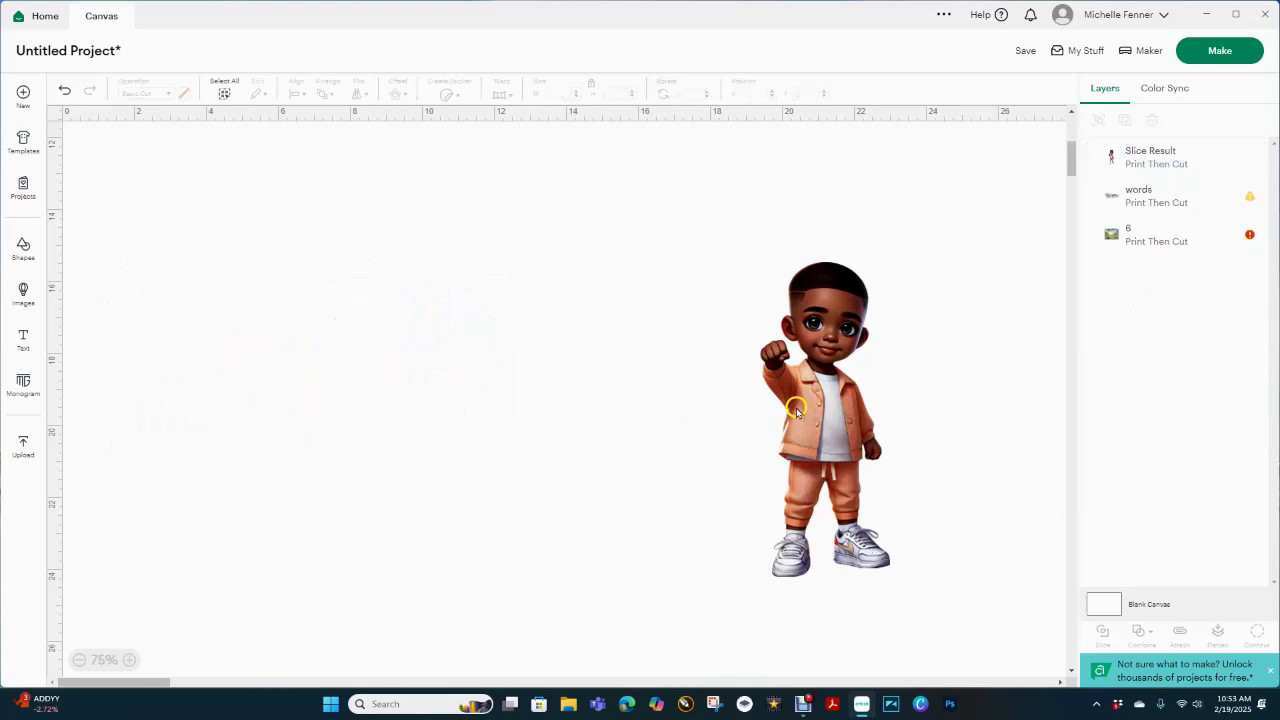
Bring the boy up beside the garden background and place the purple Happy Easter words graphic over the rainbow
drag(797, 411, 270, 285)
scroll(466, 357, up, 5)
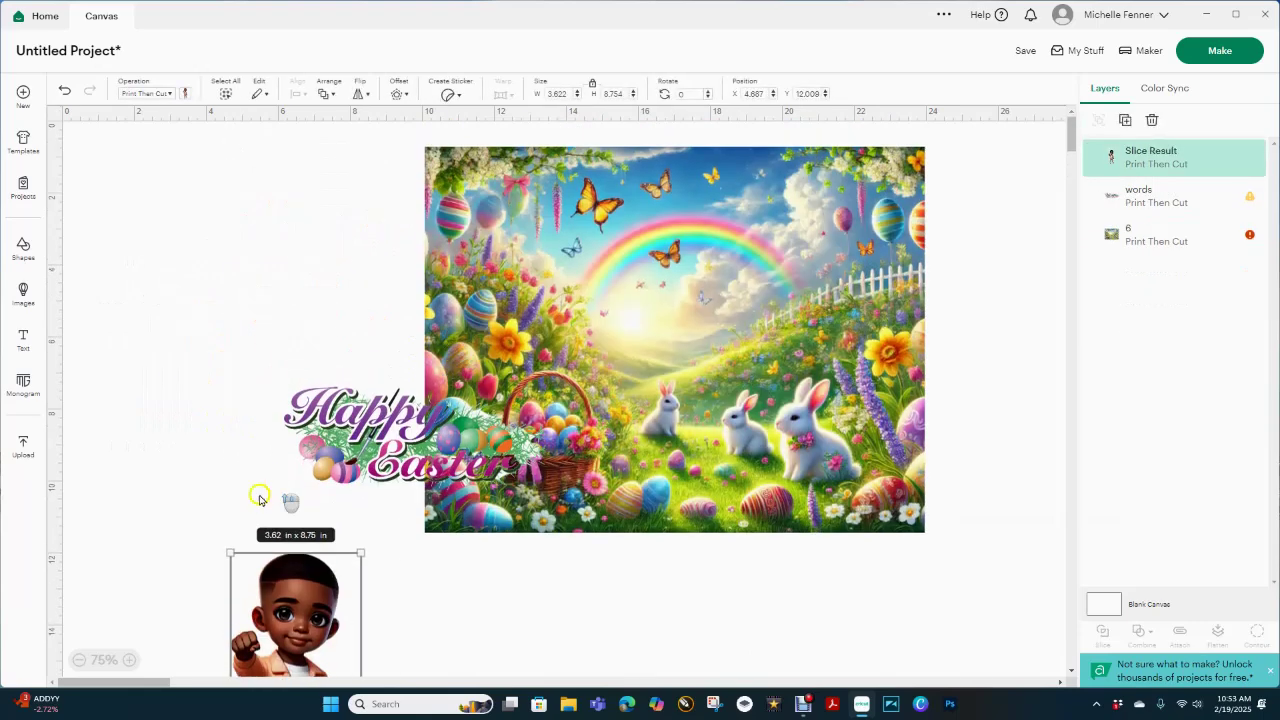
drag(305, 592, 245, 482)
drag(472, 475, 667, 285)
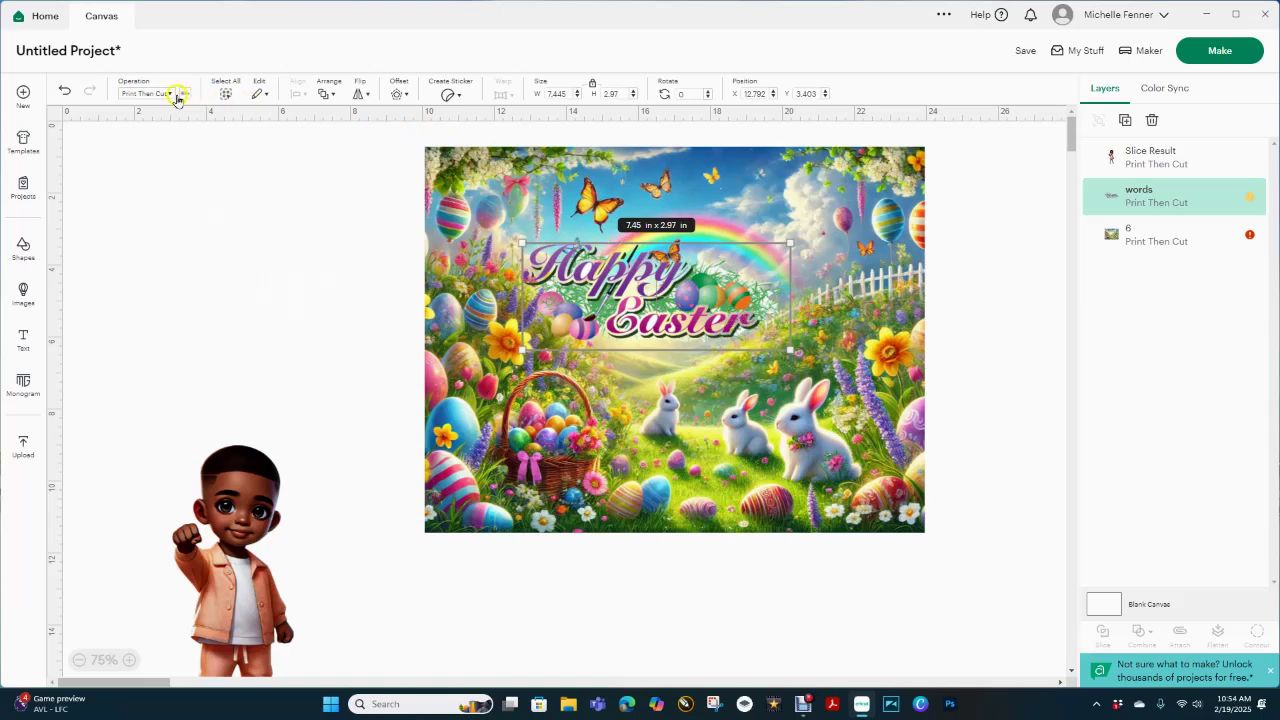
Create a 0.050 in offset with rounded corners around the Happy Easter words graphic
click(405, 94)
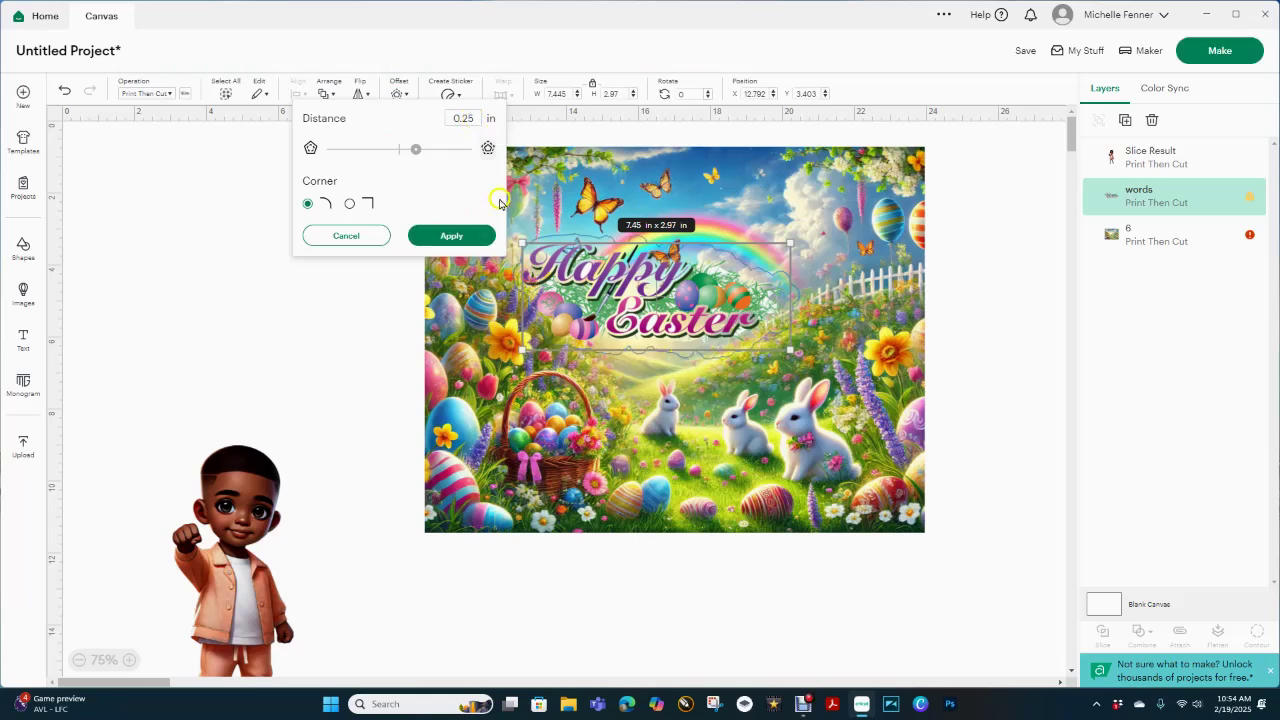
click(130, 661)
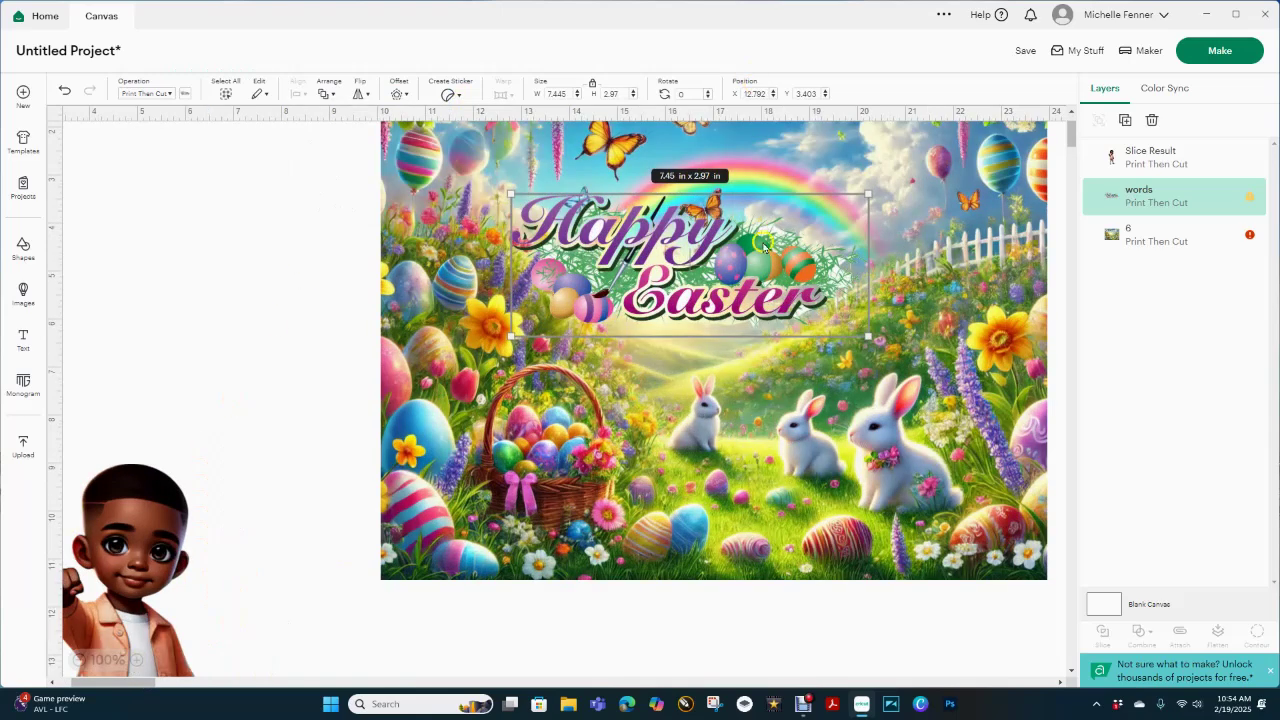
click(393, 95)
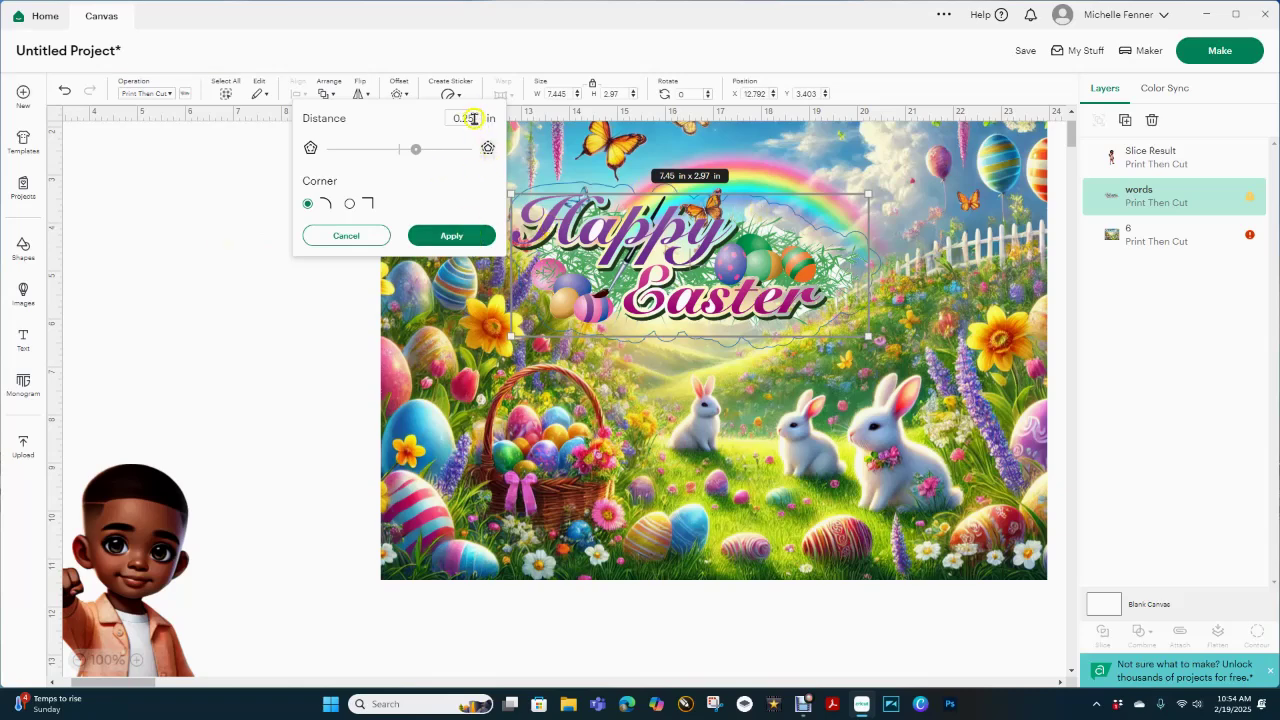
drag(475, 118, 450, 118)
click(456, 236)
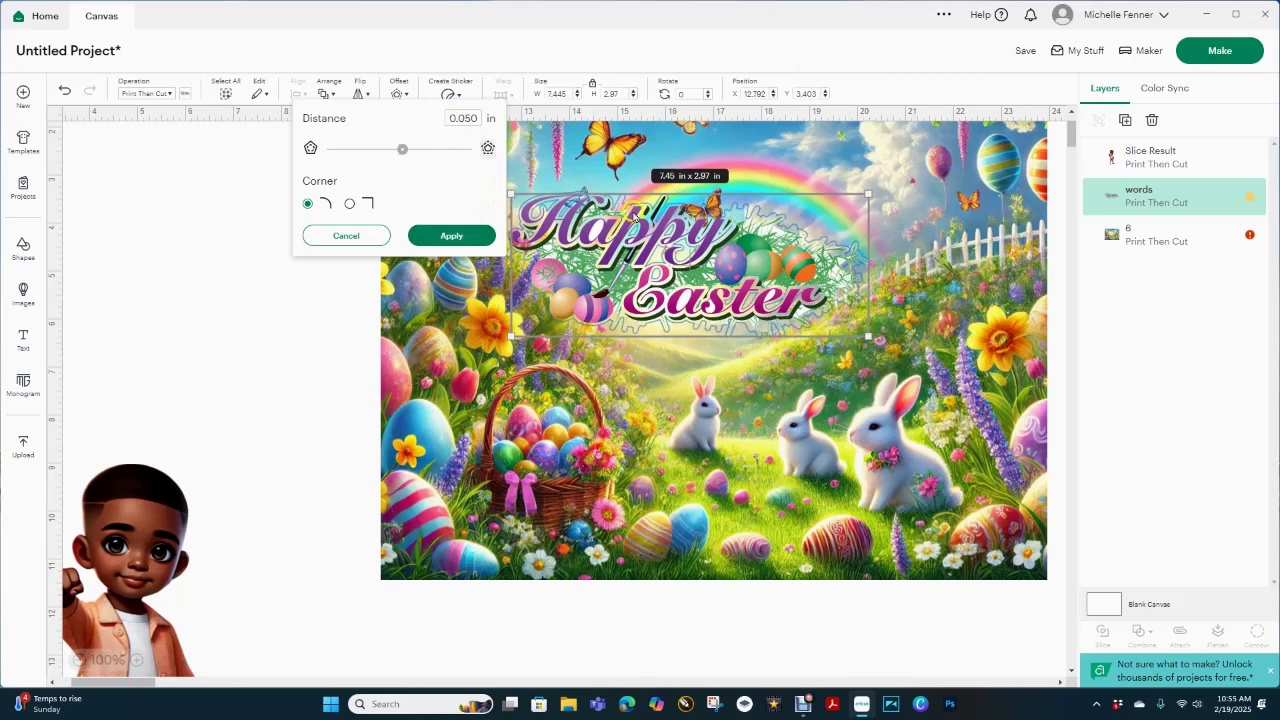
click(450, 236)
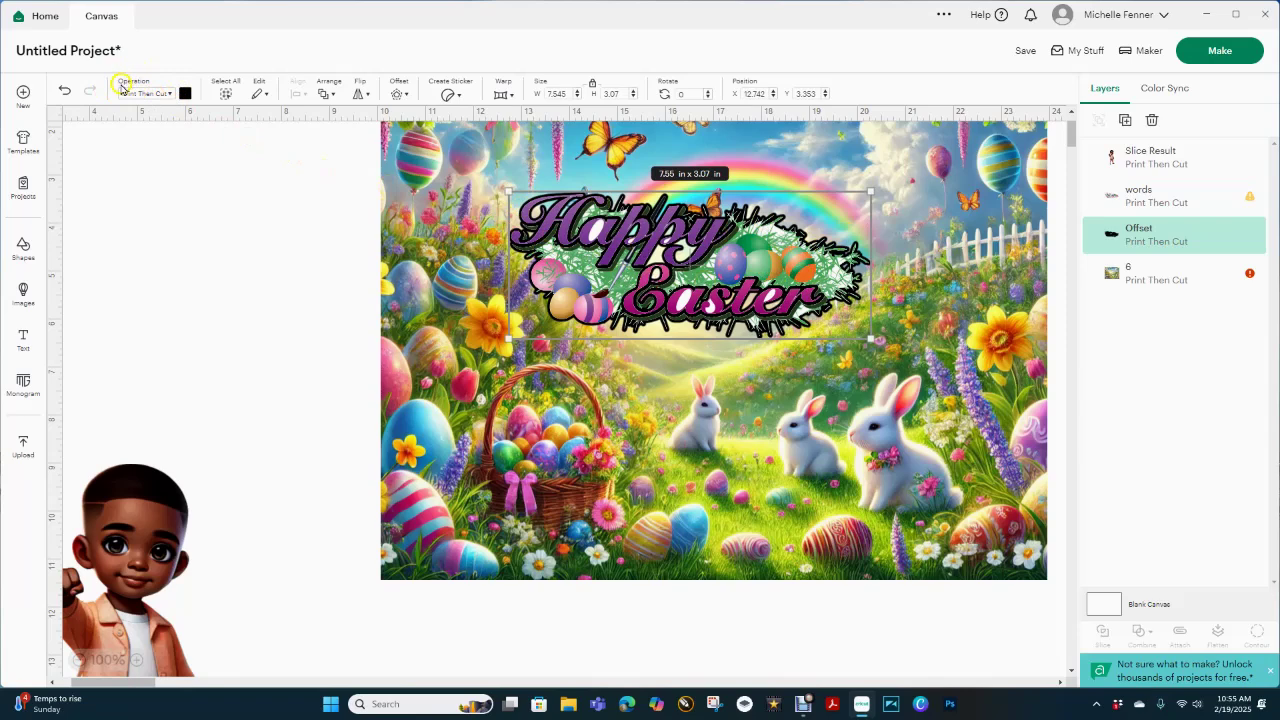
Change the print color of the words' offset to white
click(186, 95)
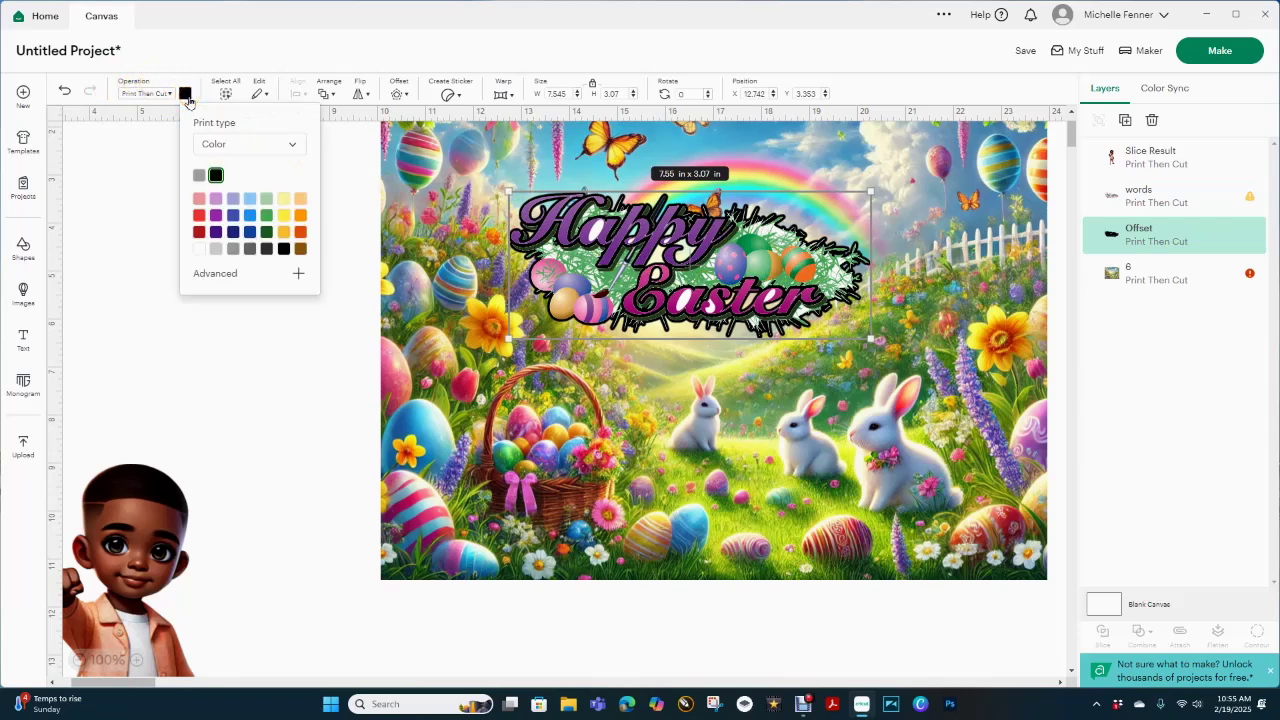
click(200, 250)
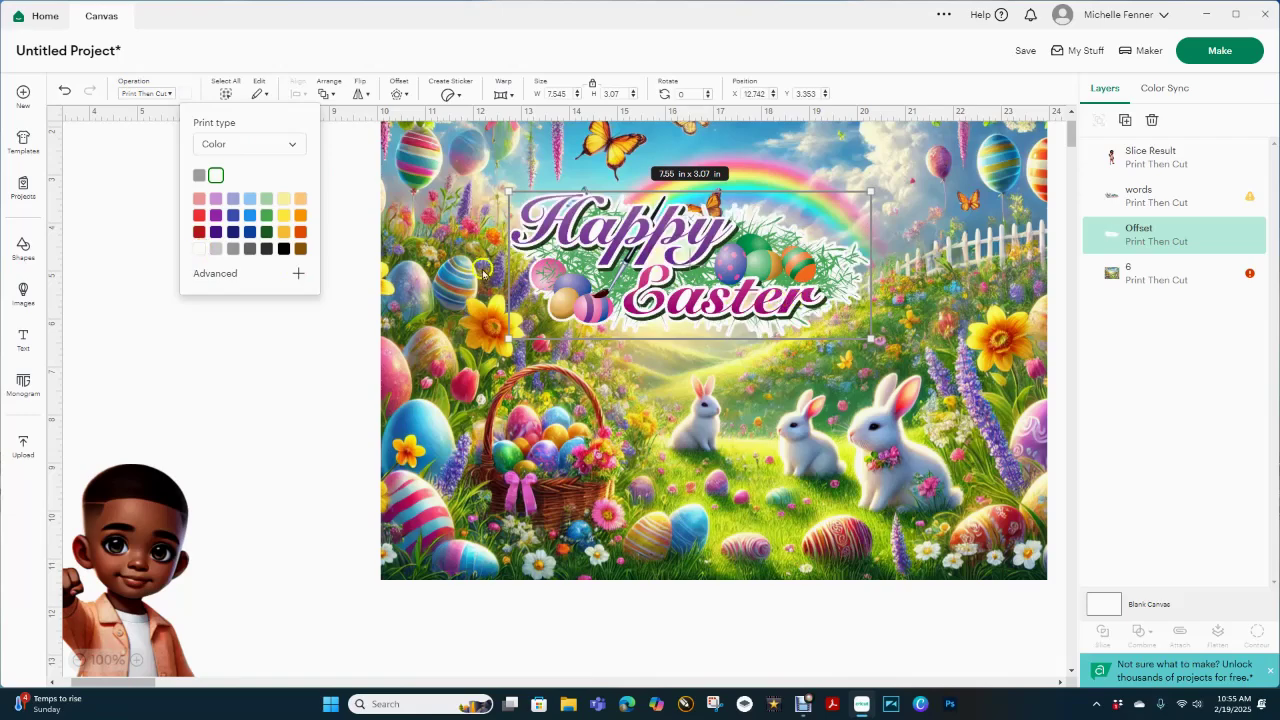
click(357, 194)
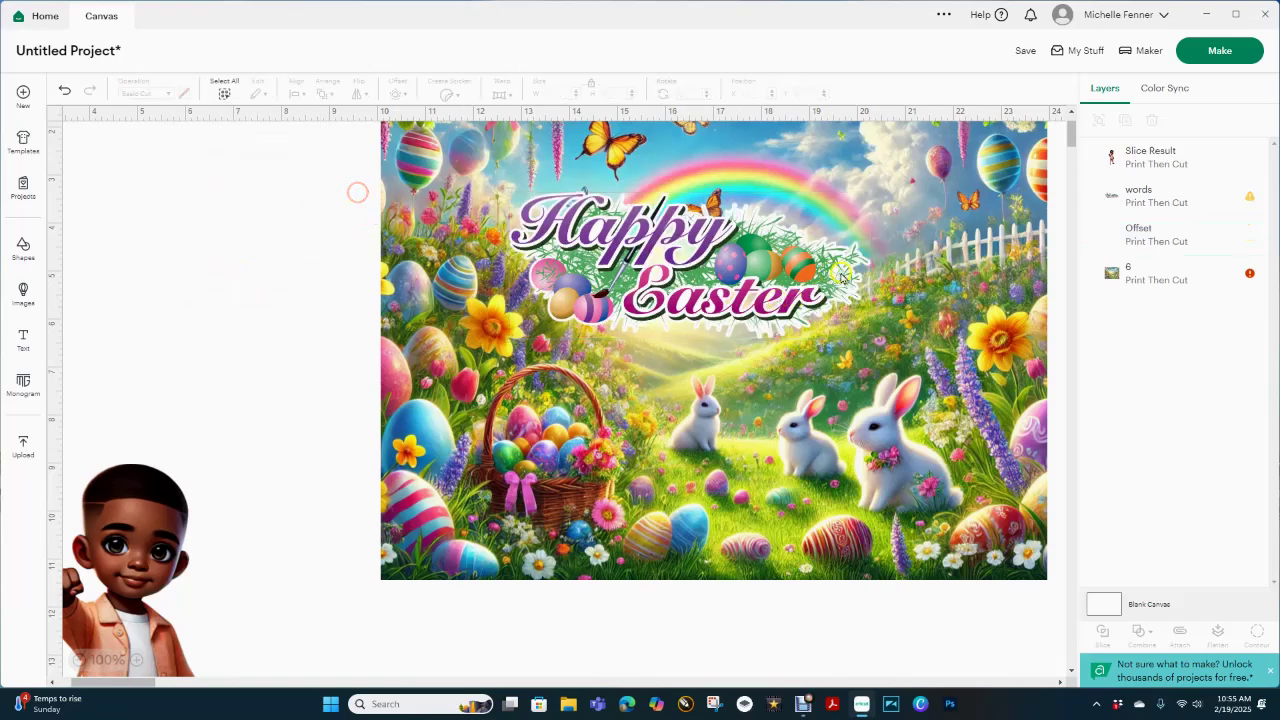
Move the garden background clear of the Happy Easter words and flatten the words together with their white offset
drag(884, 515, 870, 718)
drag(485, 163, 902, 355)
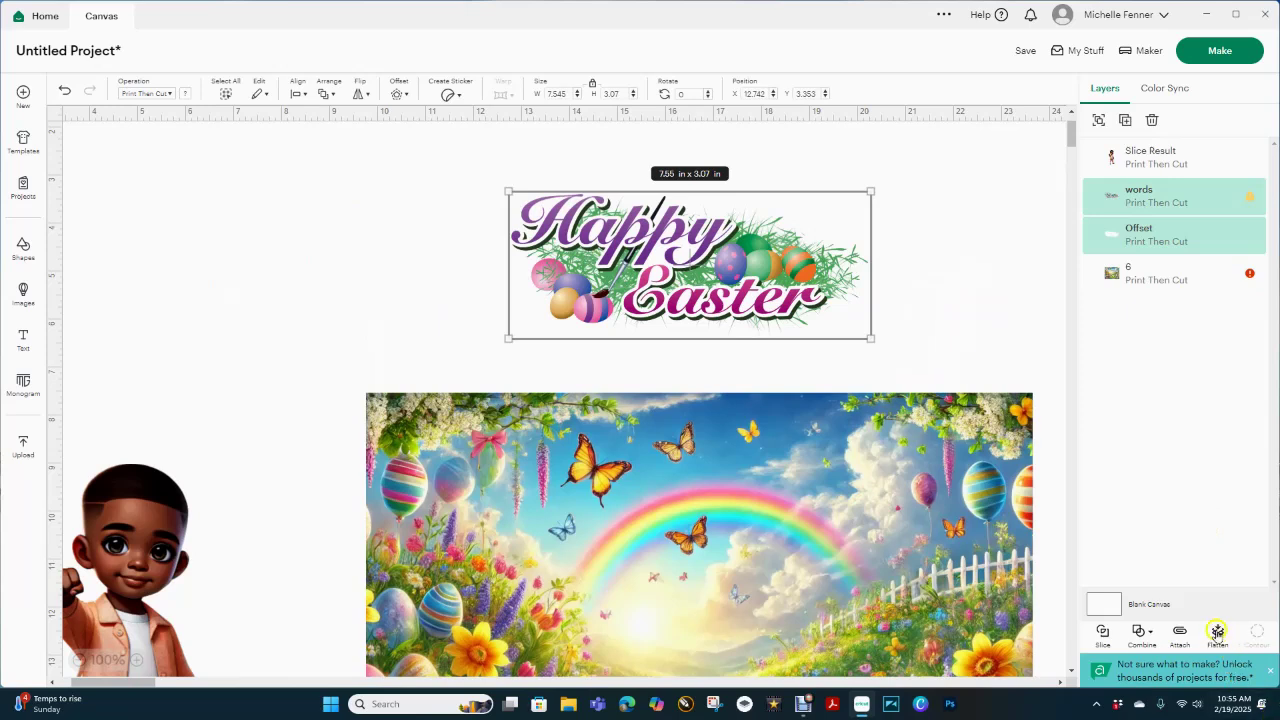
click(1218, 632)
Set the flattened Happy Easter words and the boy aside to the lower left of the garden background
drag(706, 230, 620, 490)
drag(857, 537, 718, 292)
drag(608, 500, 200, 630)
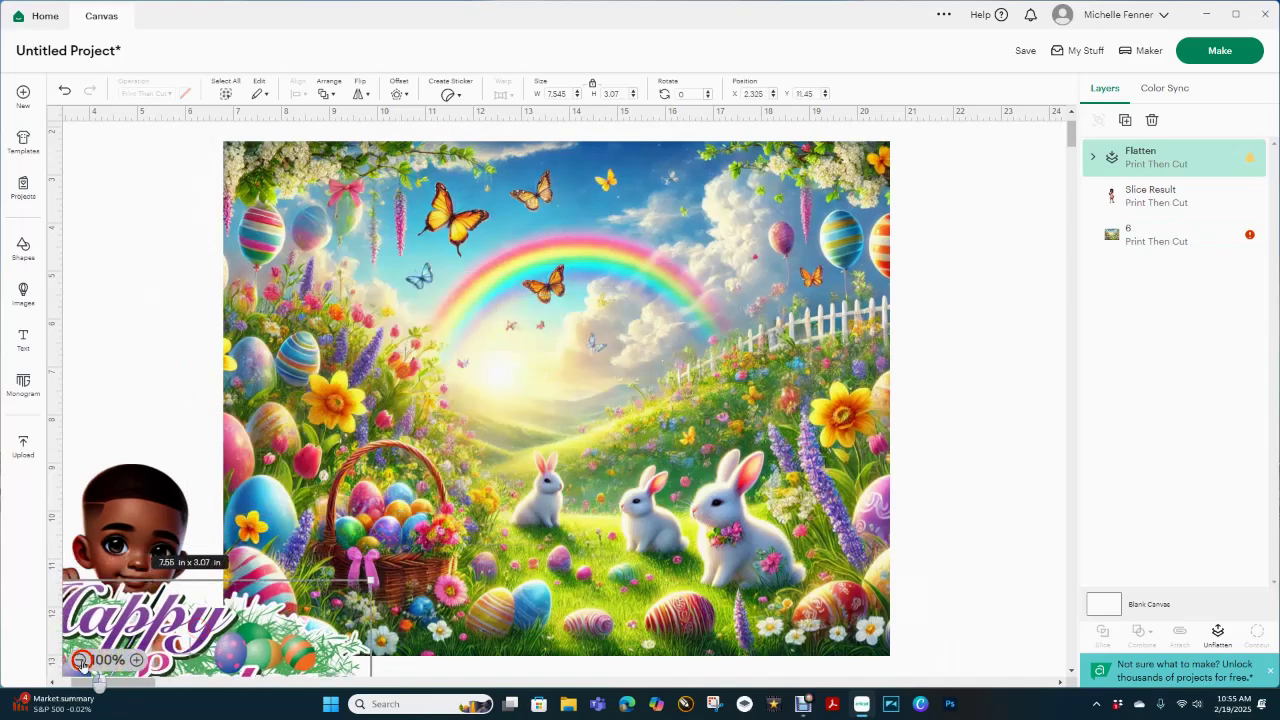
click(80, 661)
drag(579, 412, 735, 388)
drag(240, 482, 157, 552)
drag(297, 605, 263, 633)
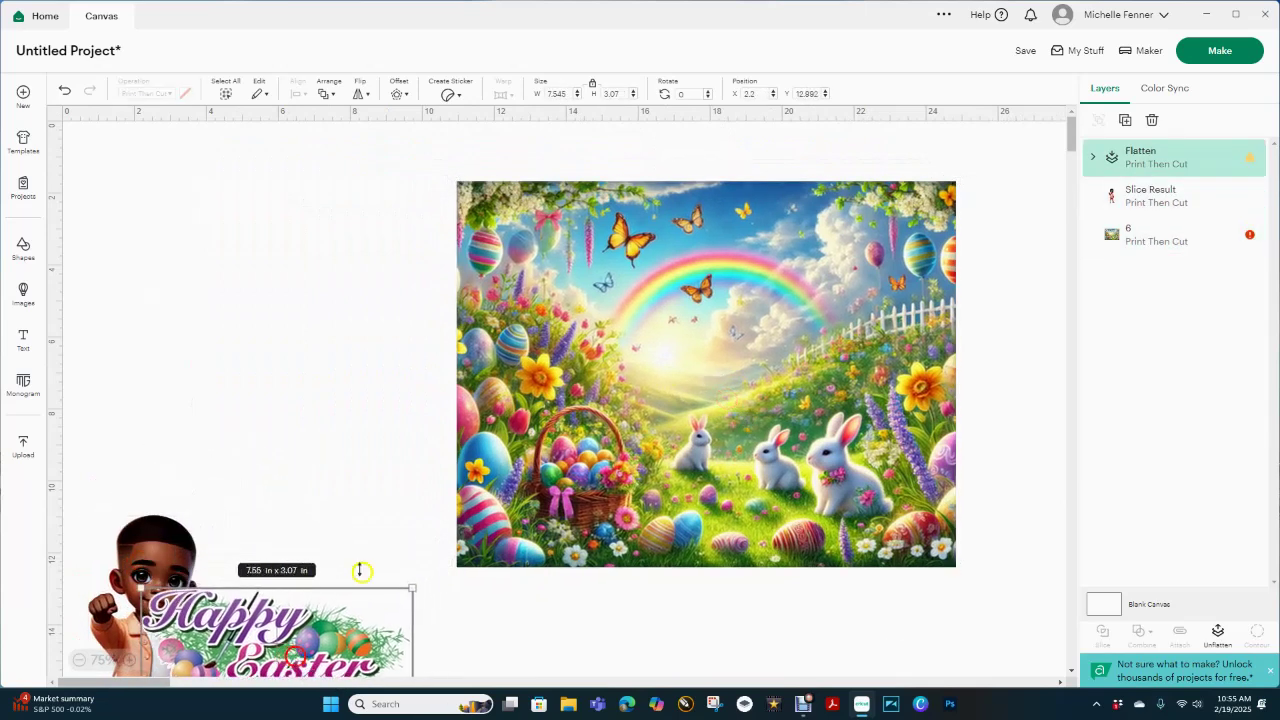
Resize the garden background to 11 in wide by 8.5 in high with unlocked proportions, restore the lock, and shift it left
drag(666, 343, 635, 325)
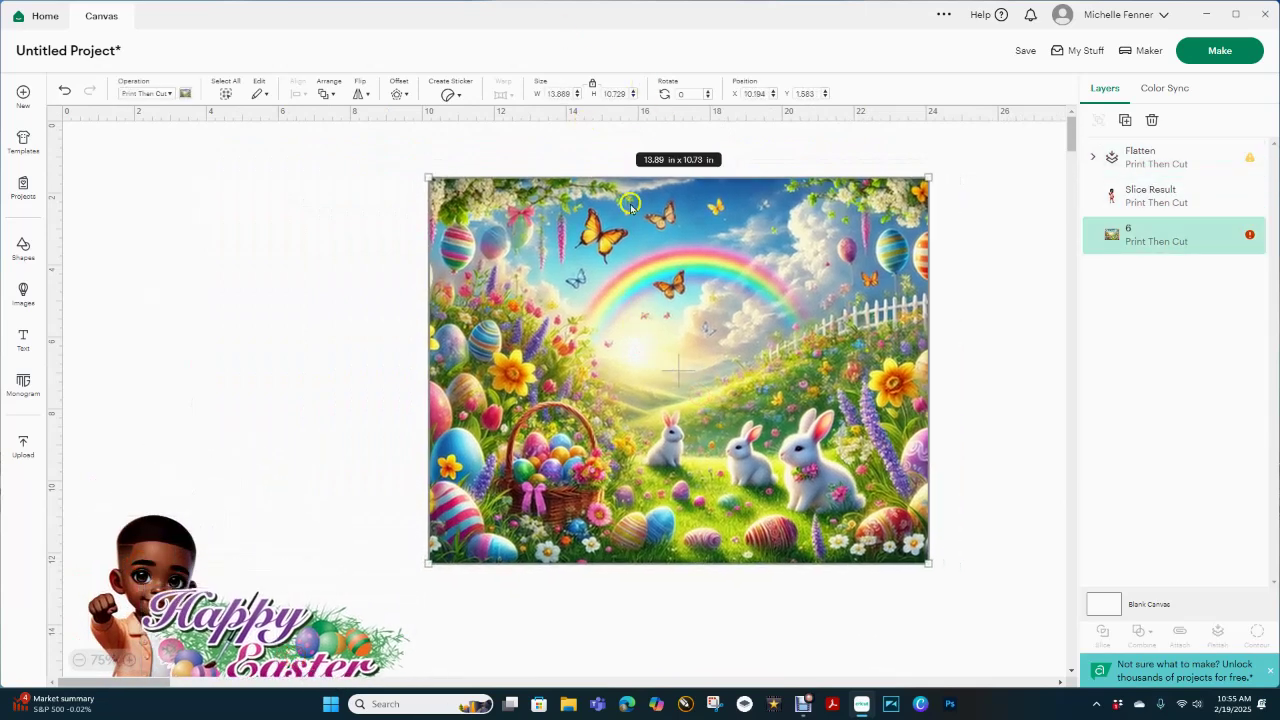
click(593, 87)
drag(546, 93, 575, 97)
click(643, 94)
mouse_move(643, 94)
mouse_down()
mouse_move(609, 93)
mouse_move(632, 91)
mouse_up()
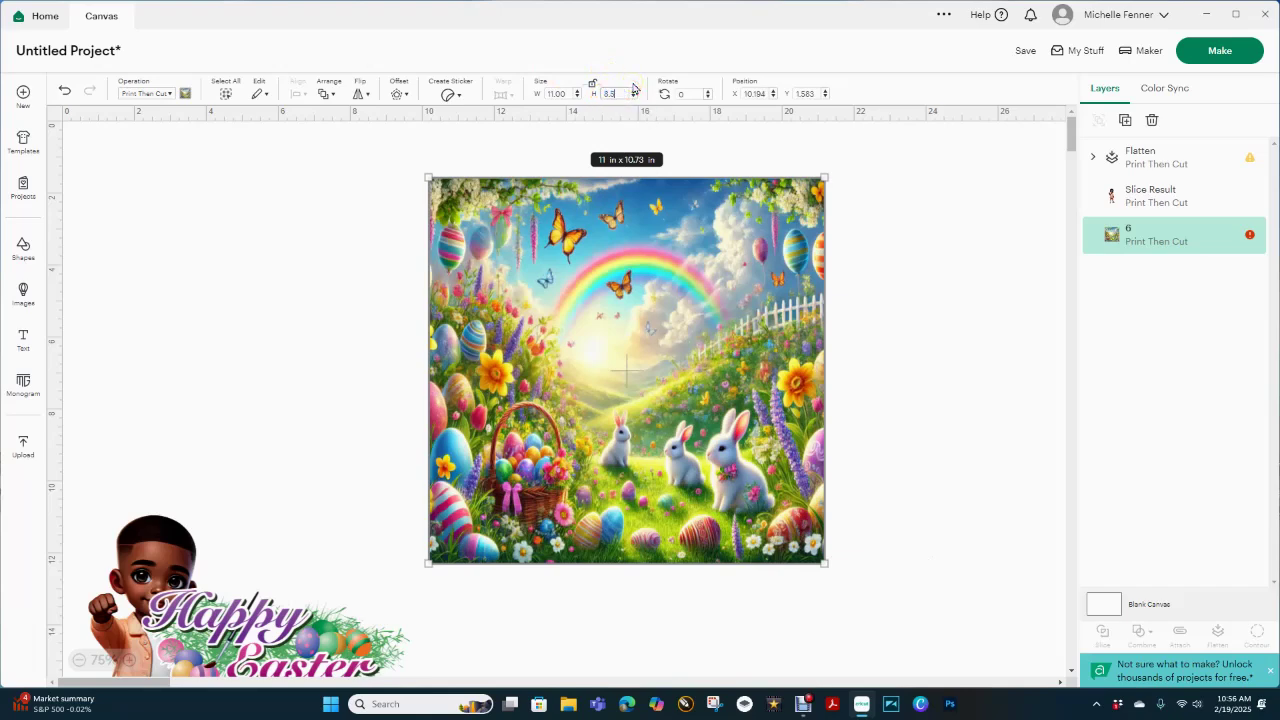
text(8.5)
key(Return)
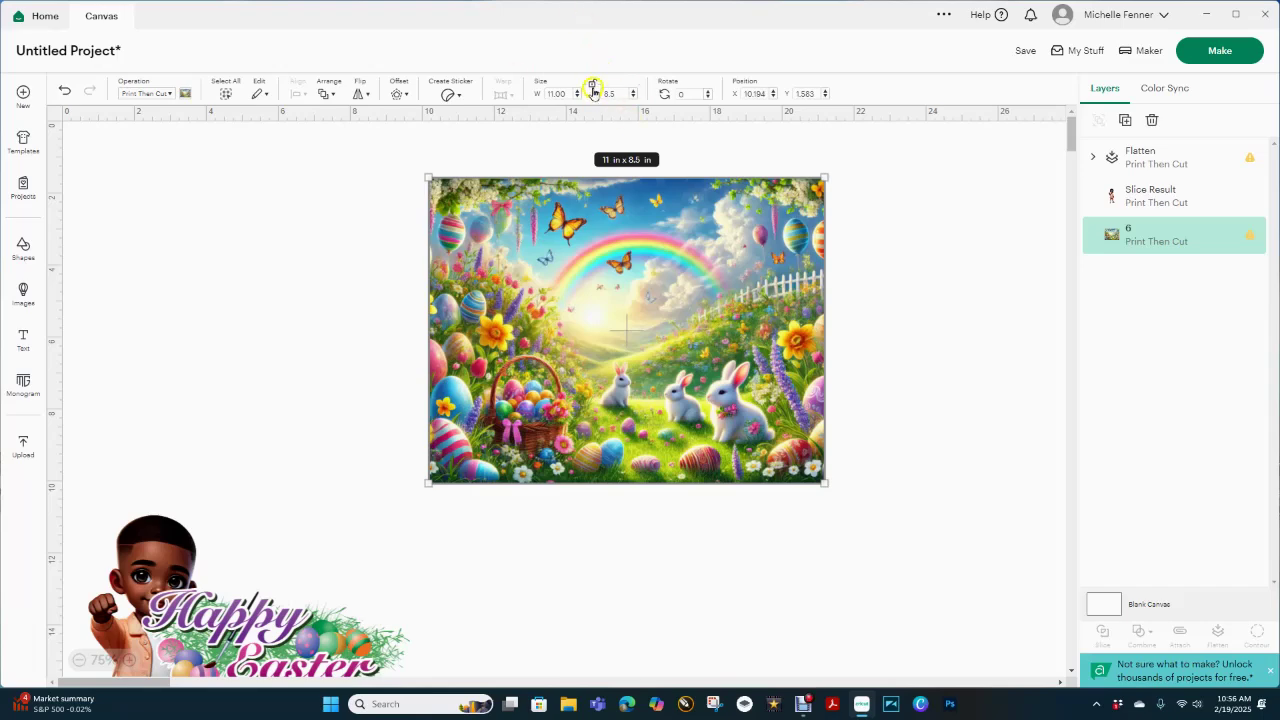
drag(708, 392, 632, 400)
click(984, 394)
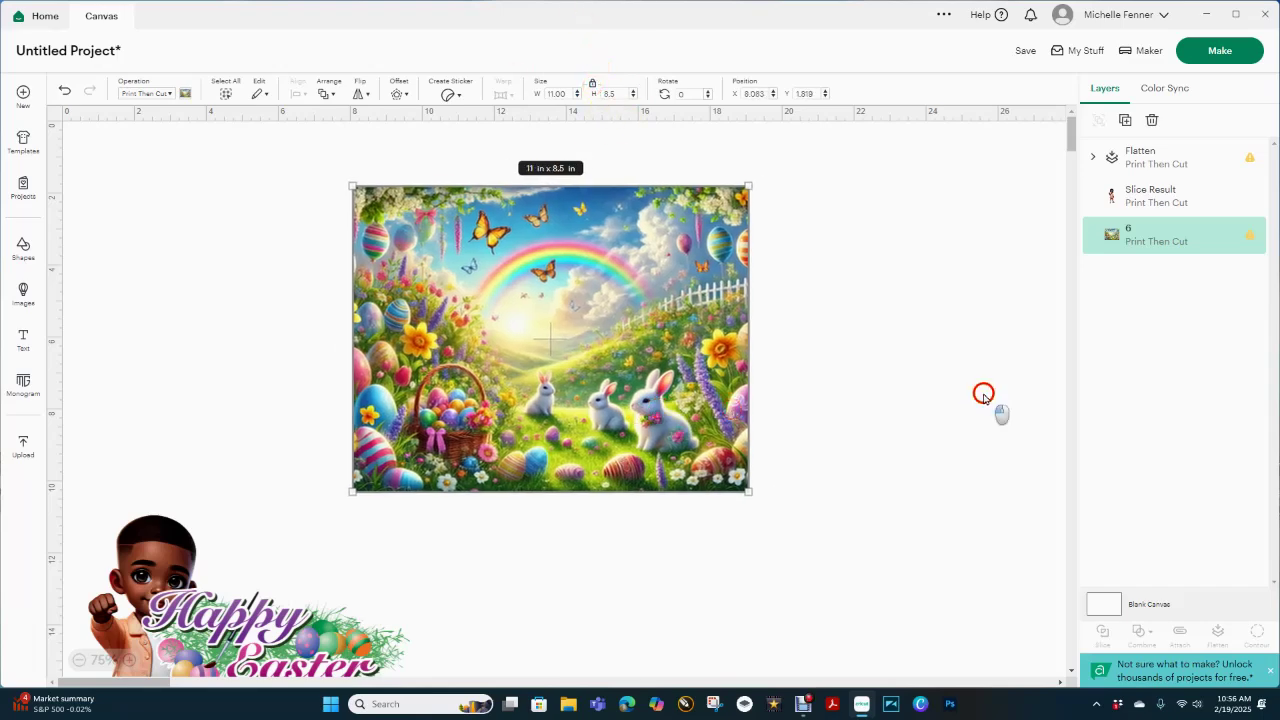
Move the words beside the background, scale the boy down to about 3.2 by 7.72 in, and stand him on the garden's right side
drag(401, 627, 304, 281)
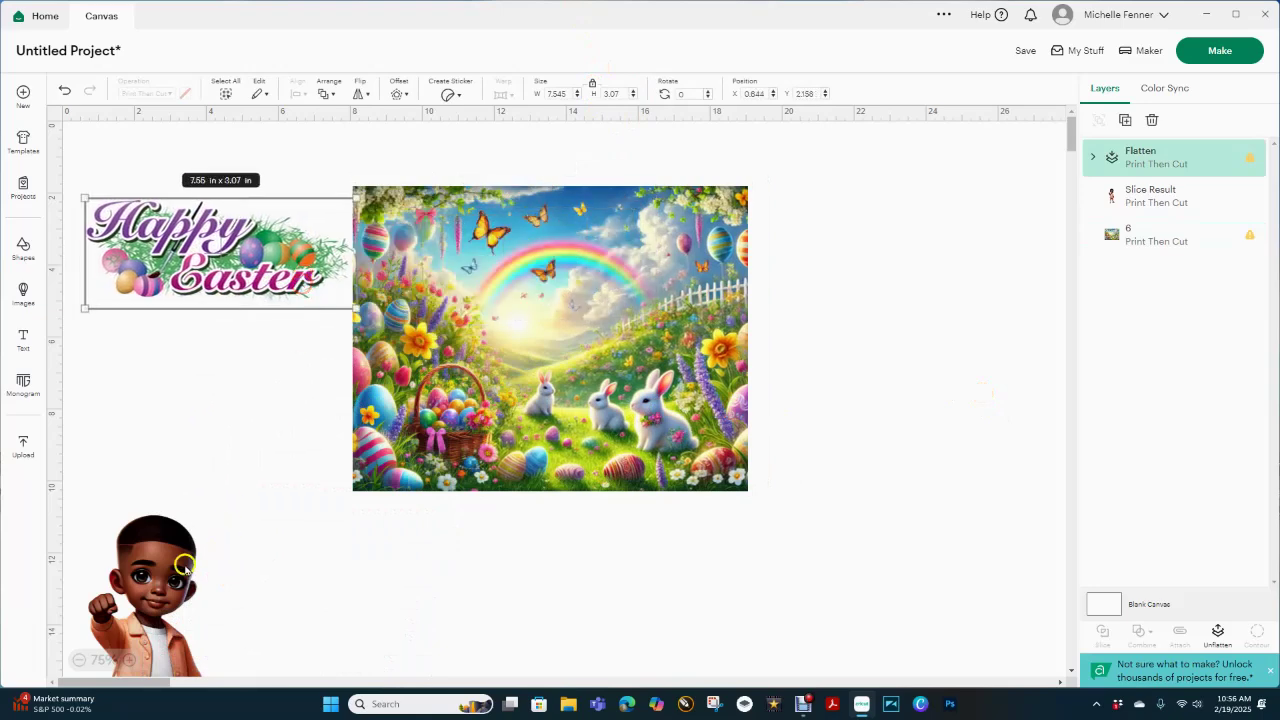
drag(186, 565, 634, 233)
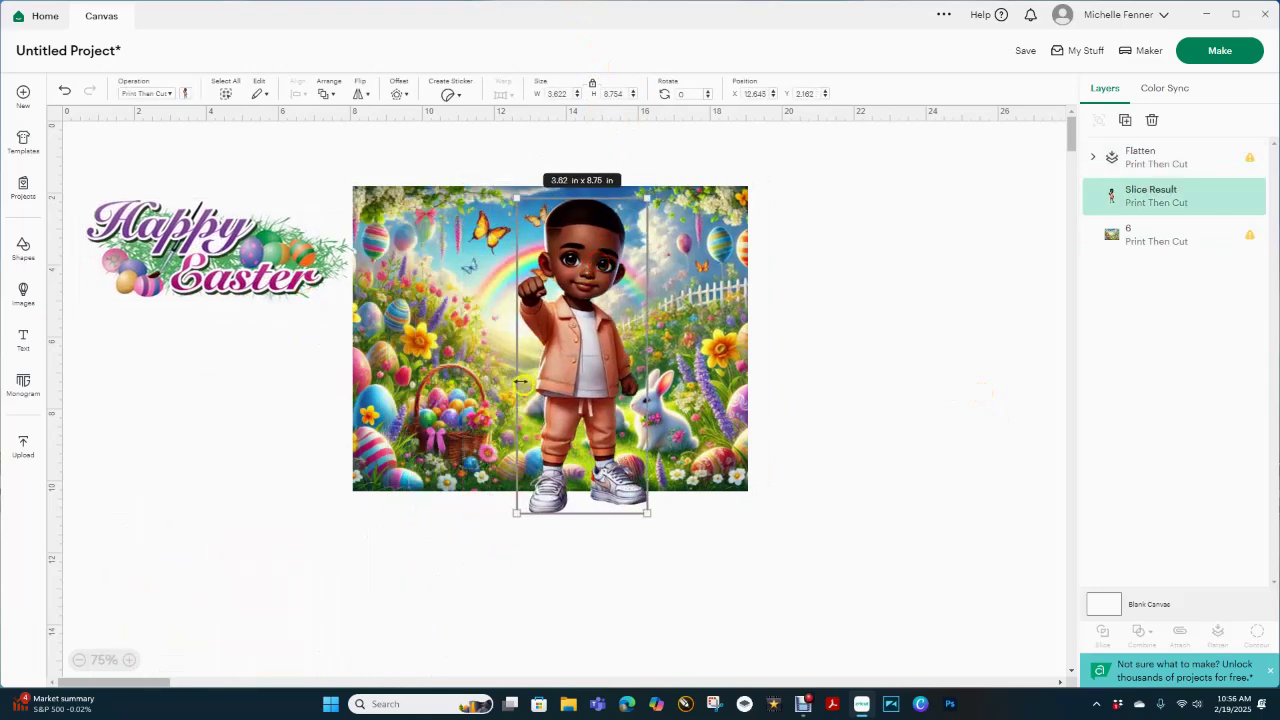
drag(571, 366, 832, 362)
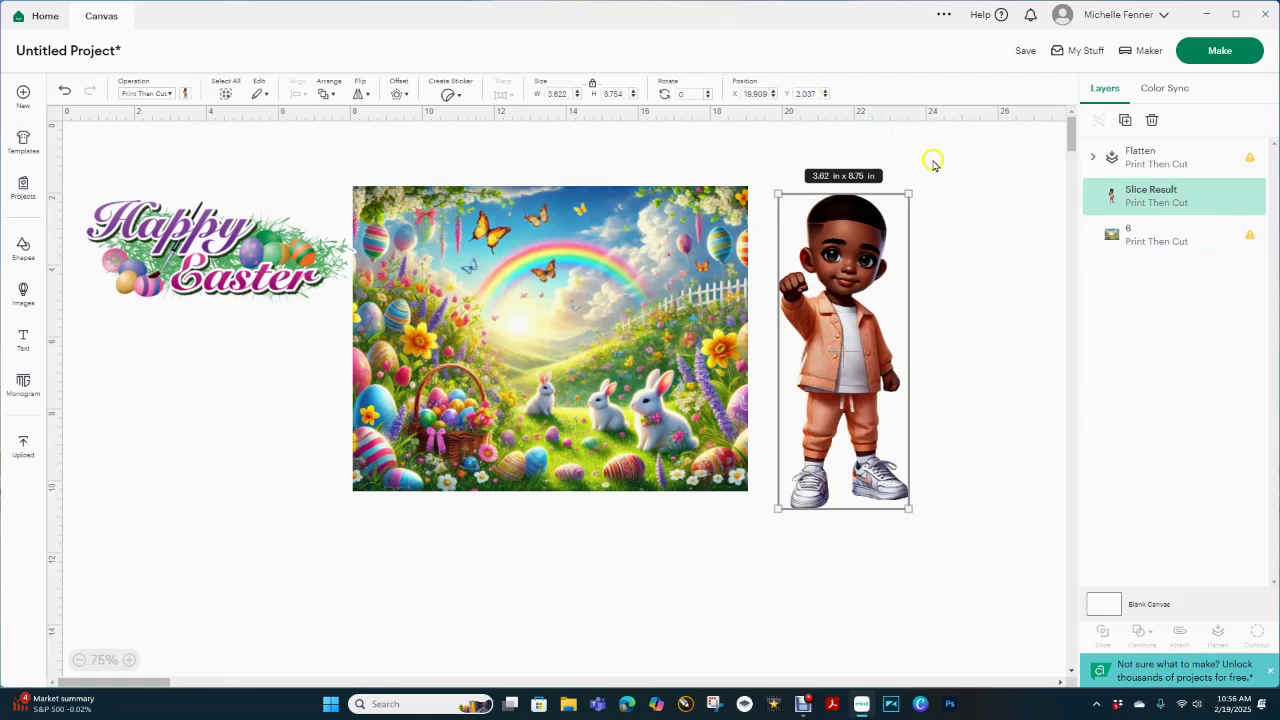
drag(910, 187, 899, 269)
drag(853, 392, 668, 348)
Place the slightly reduced Happy Easter words in the garden's upper left area and nudge the boy a little to the left
drag(237, 265, 510, 264)
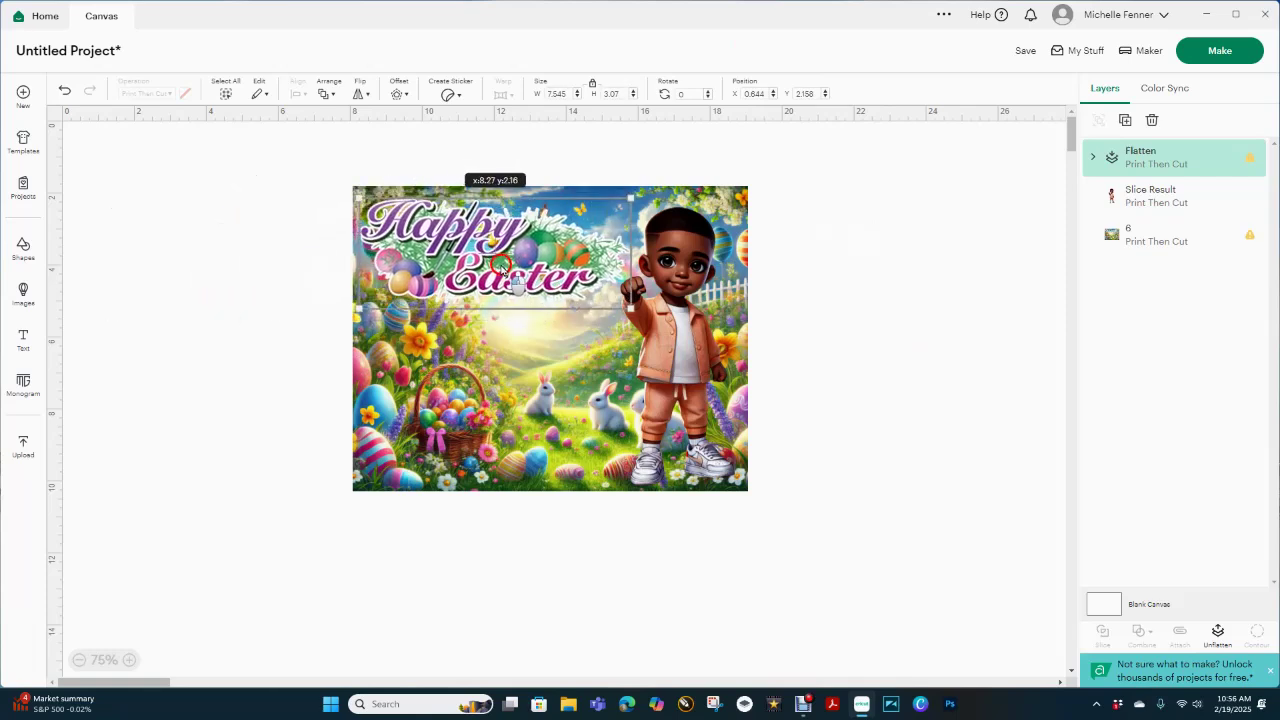
drag(630, 258, 605, 258)
drag(523, 278, 533, 284)
click(862, 296)
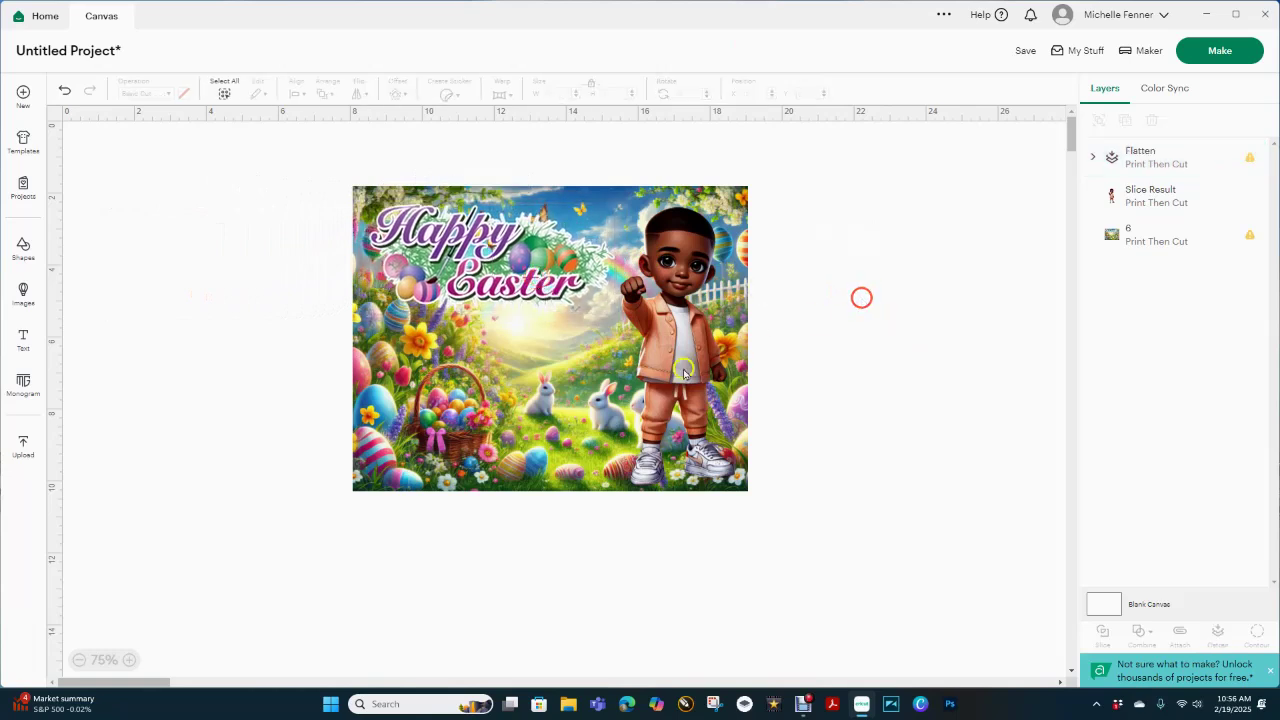
drag(665, 367, 660, 368)
click(843, 355)
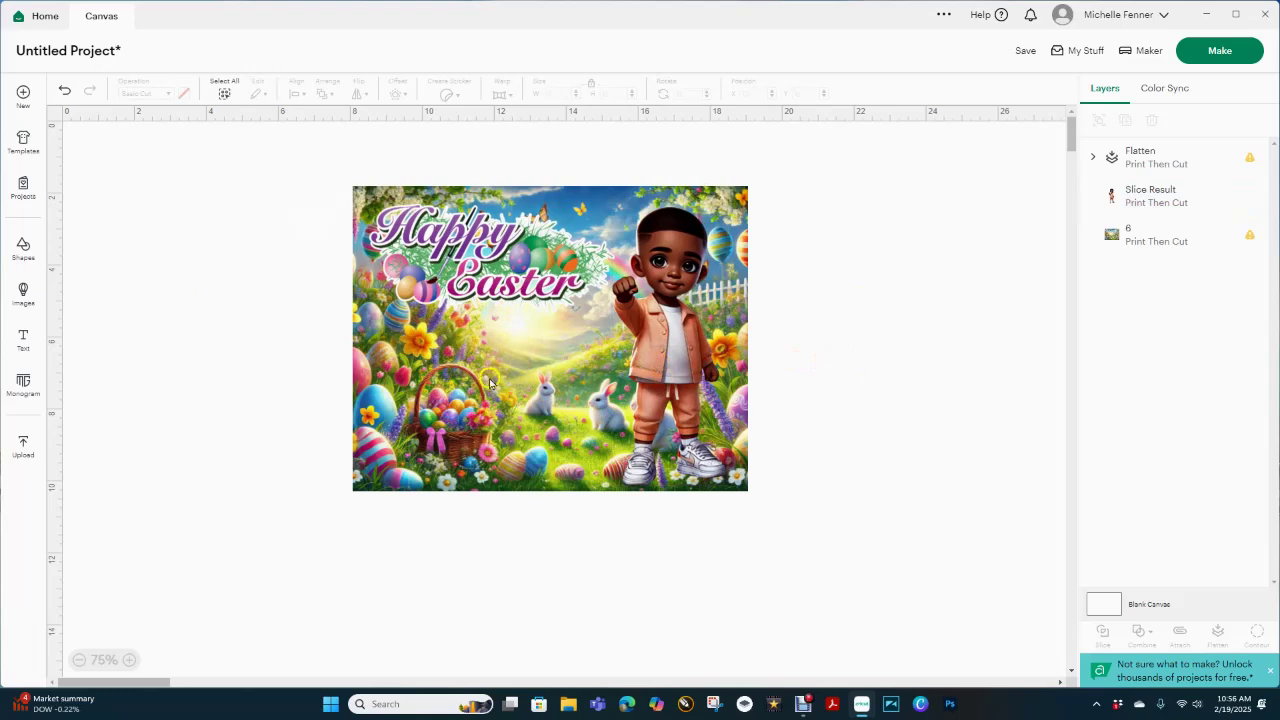
Add a square beside the garden background and resize it to 5.375 by 4.375 in with unlocked proportions
click(24, 247)
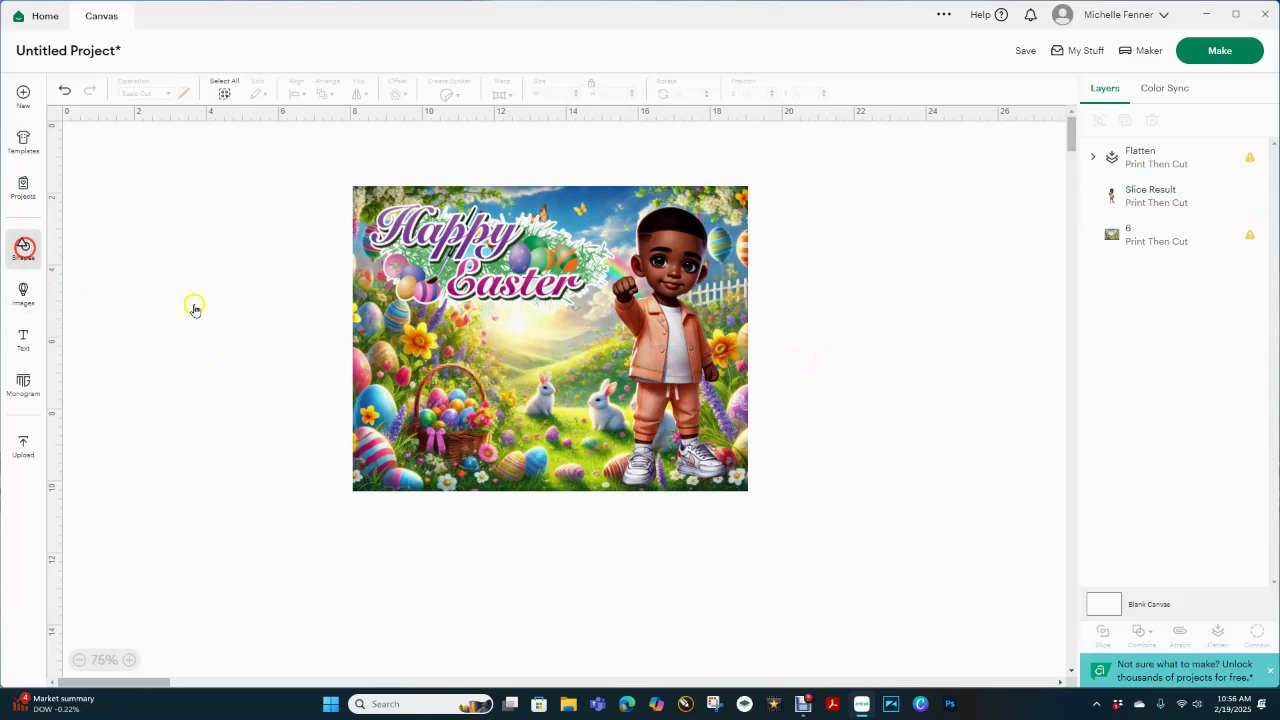
click(233, 281)
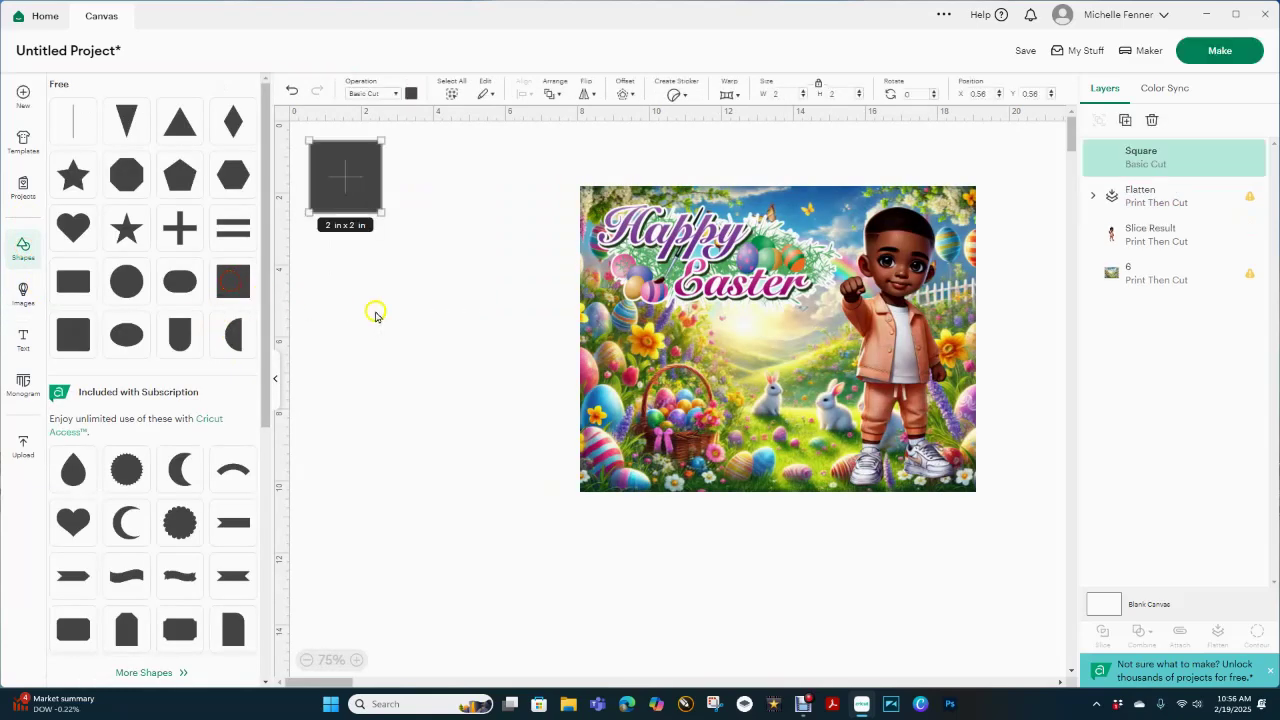
drag(354, 196, 454, 392)
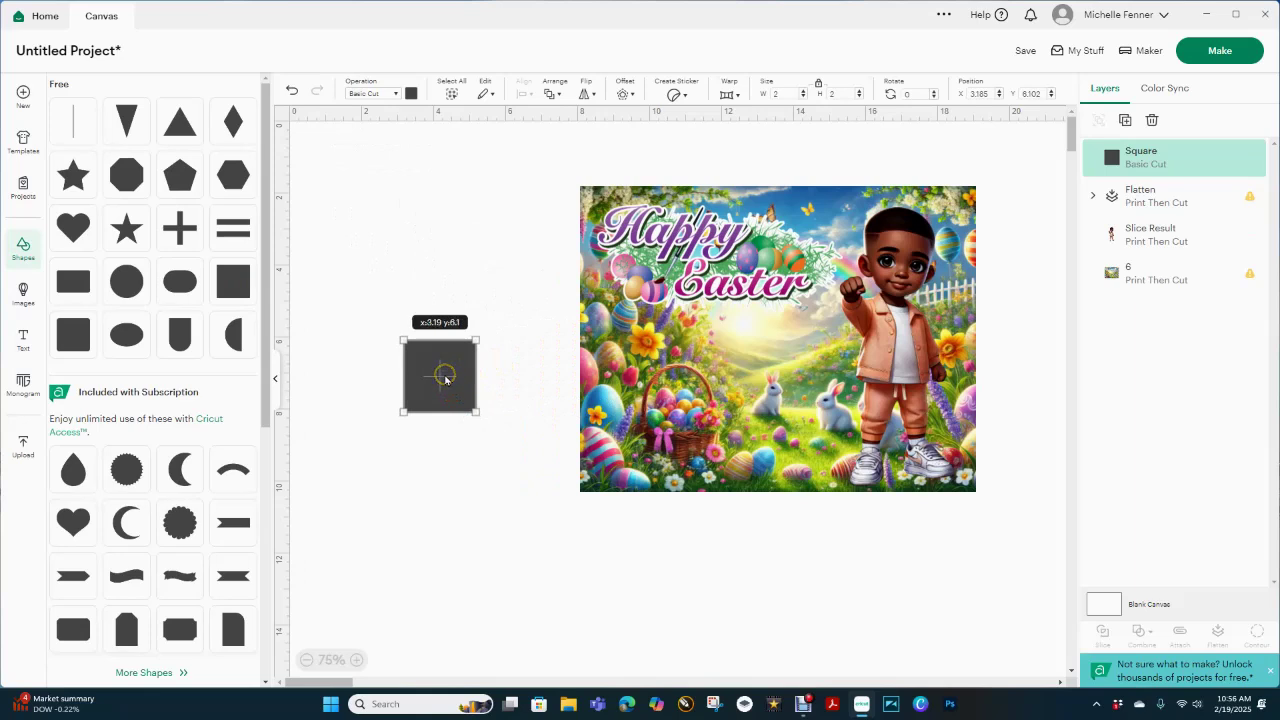
click(445, 379)
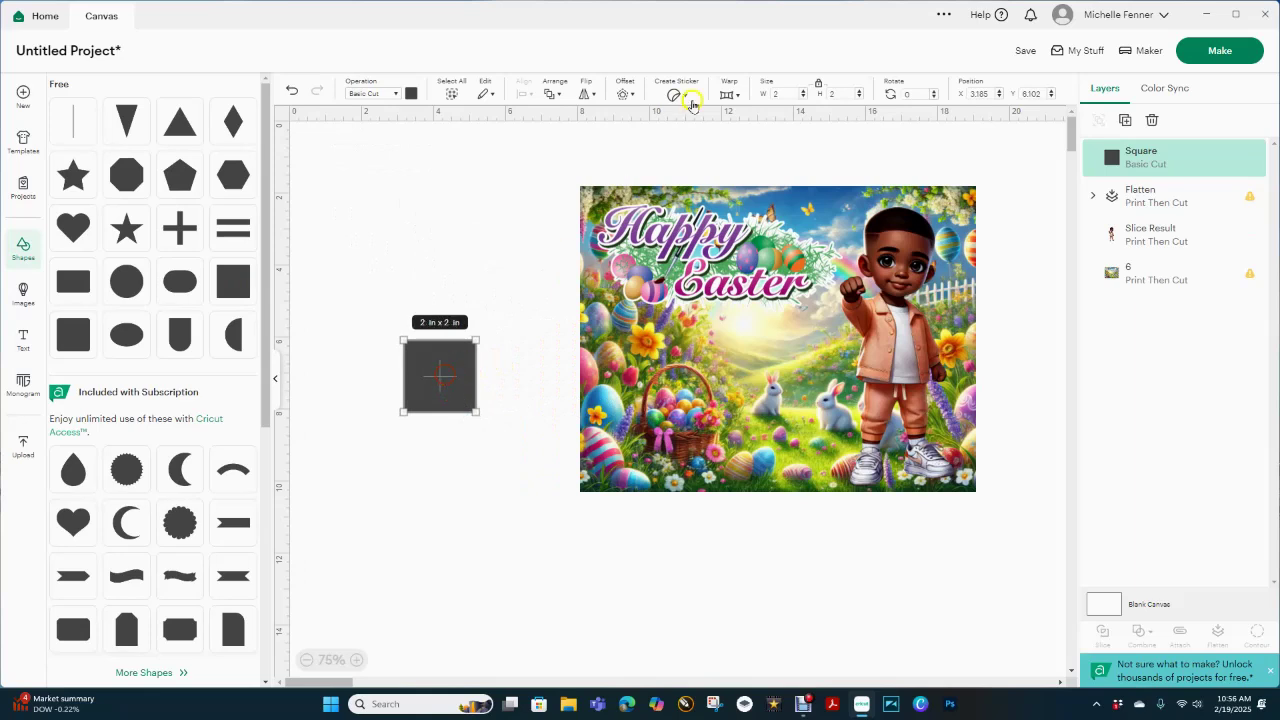
click(817, 88)
click(781, 93)
click(841, 94)
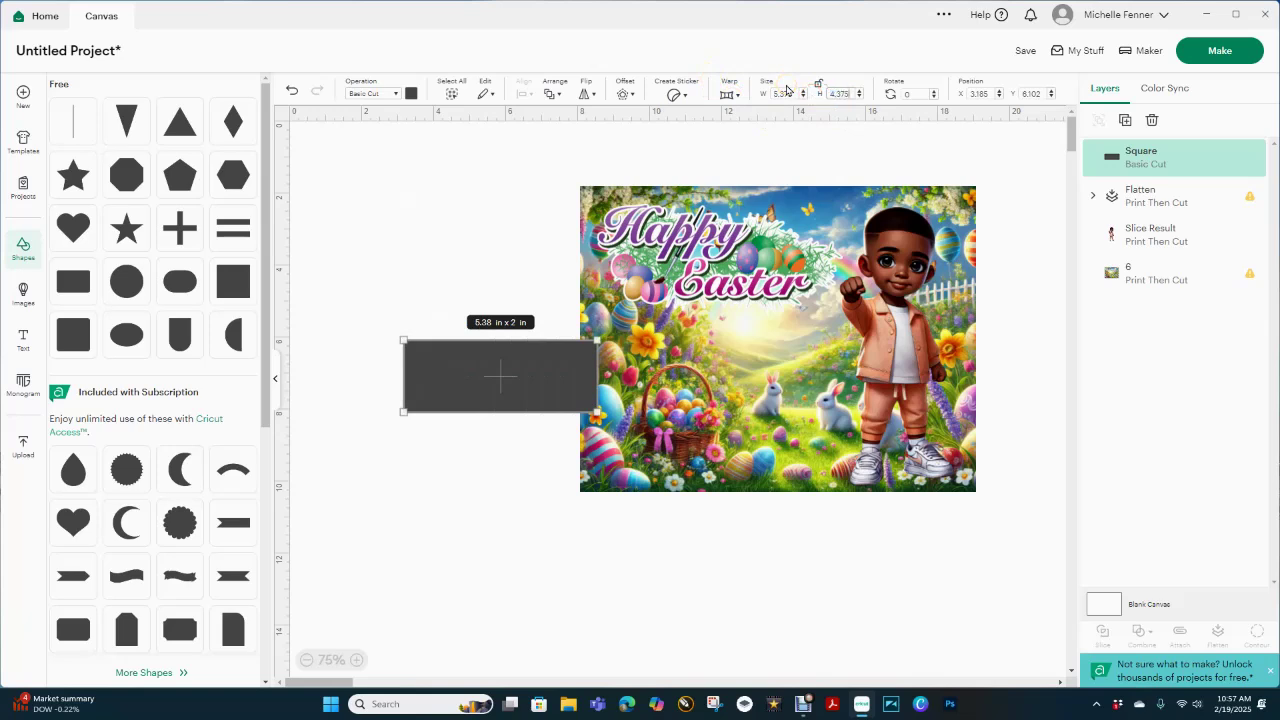
key(Return)
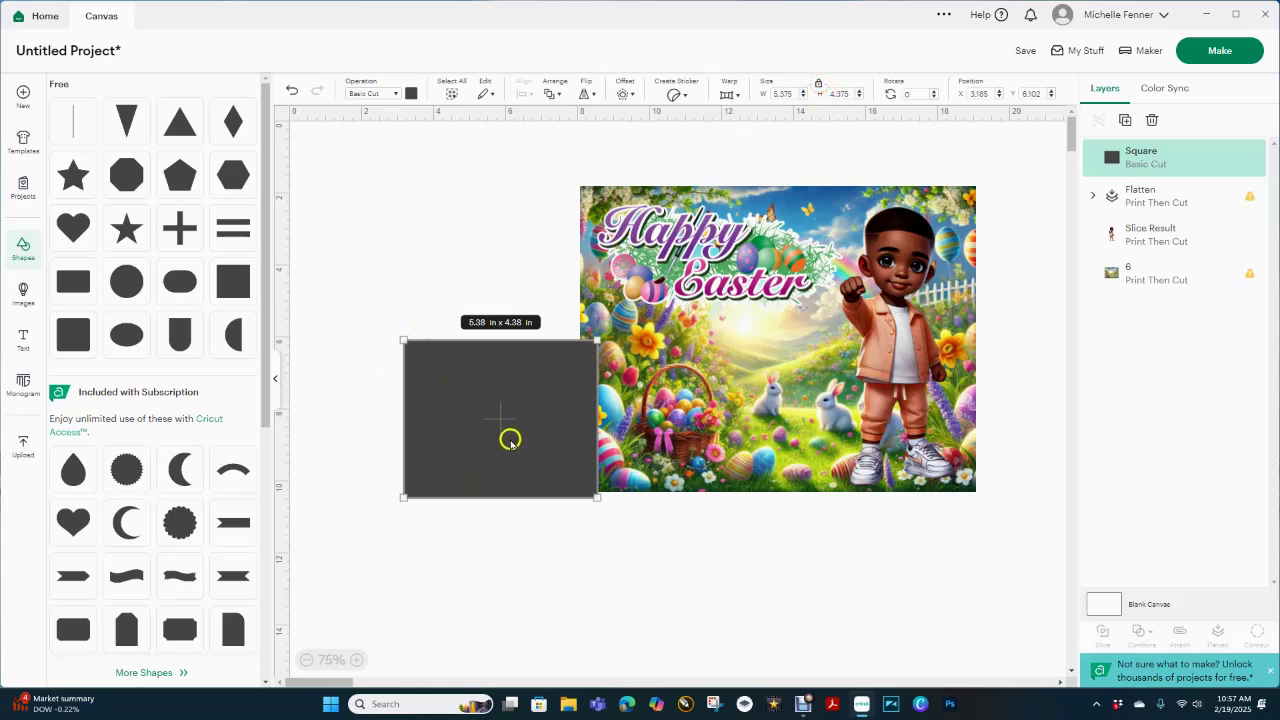
Try the dark rectangle over the garden below the Happy Easter words and delete it from the canvas
drag(512, 440, 777, 392)
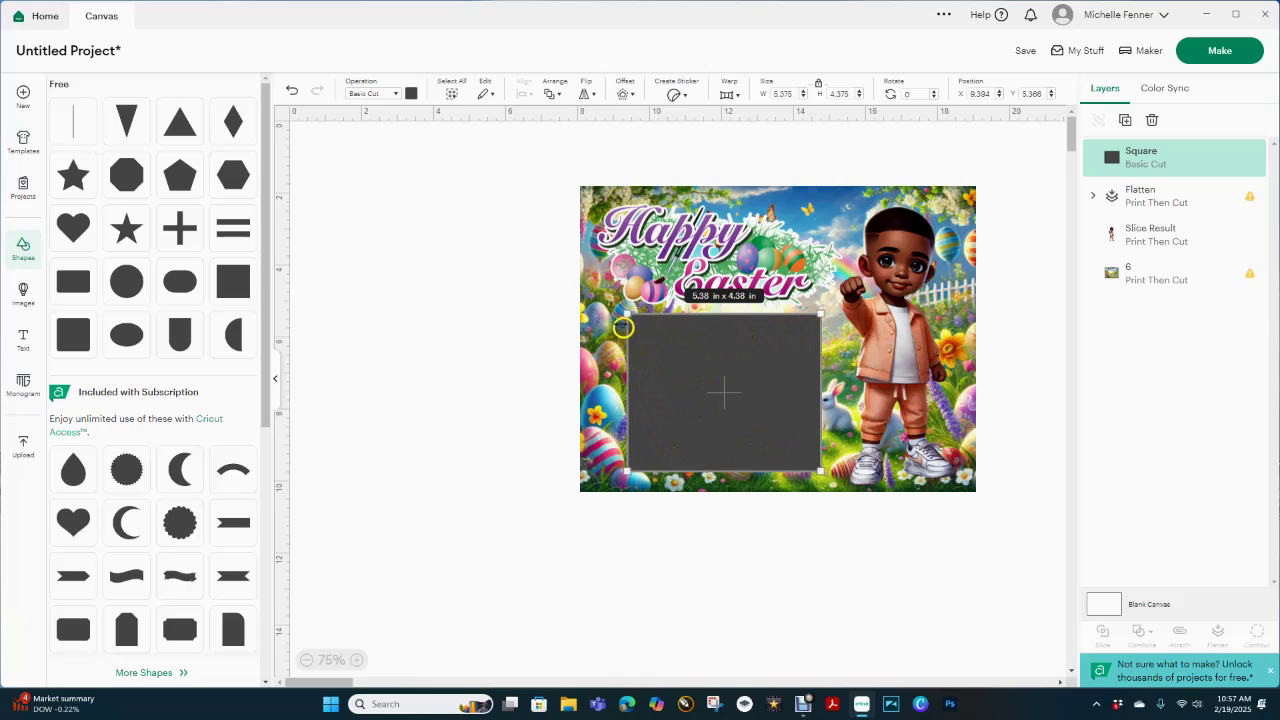
drag(727, 388, 438, 357)
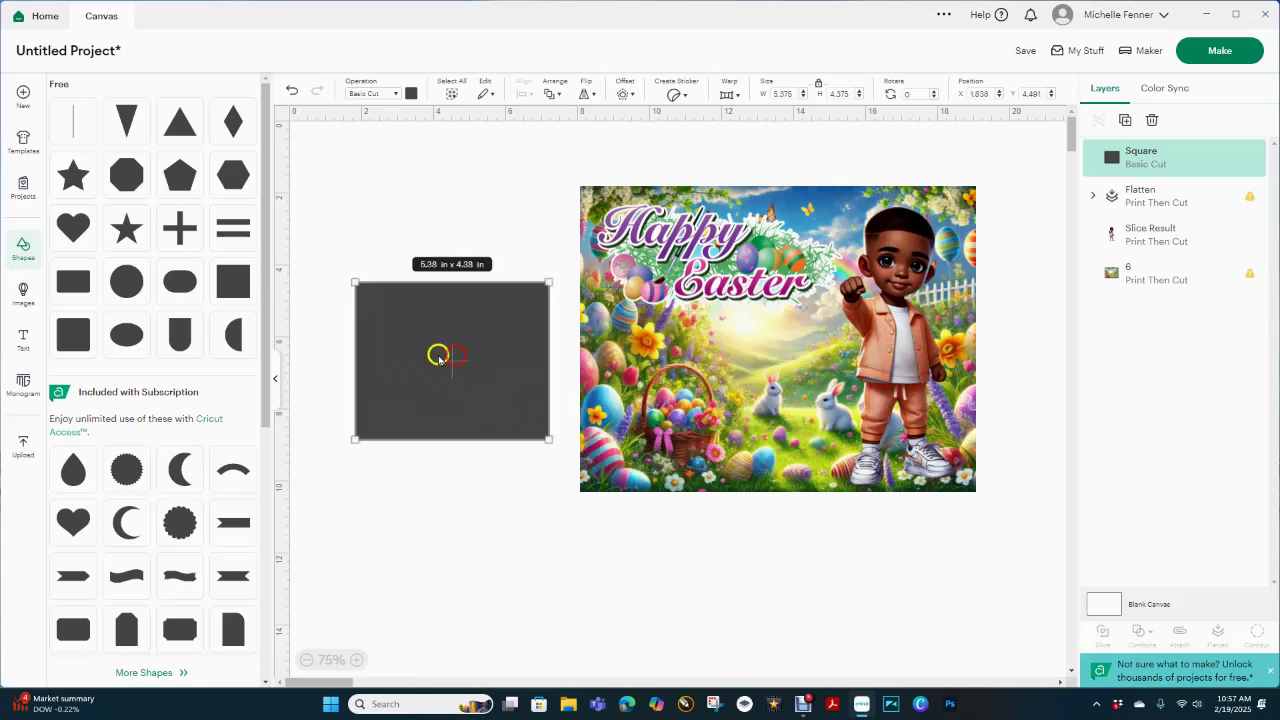
click(491, 347)
click(451, 357)
key(Delete)
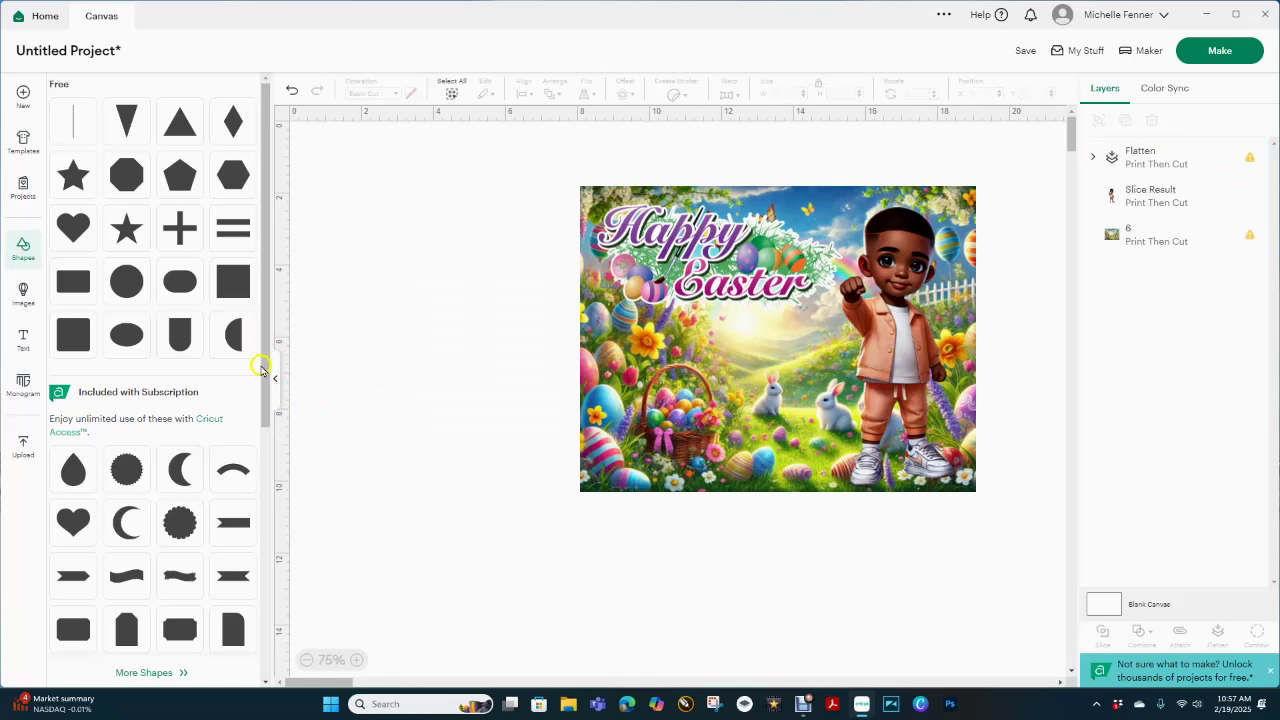
click(278, 379)
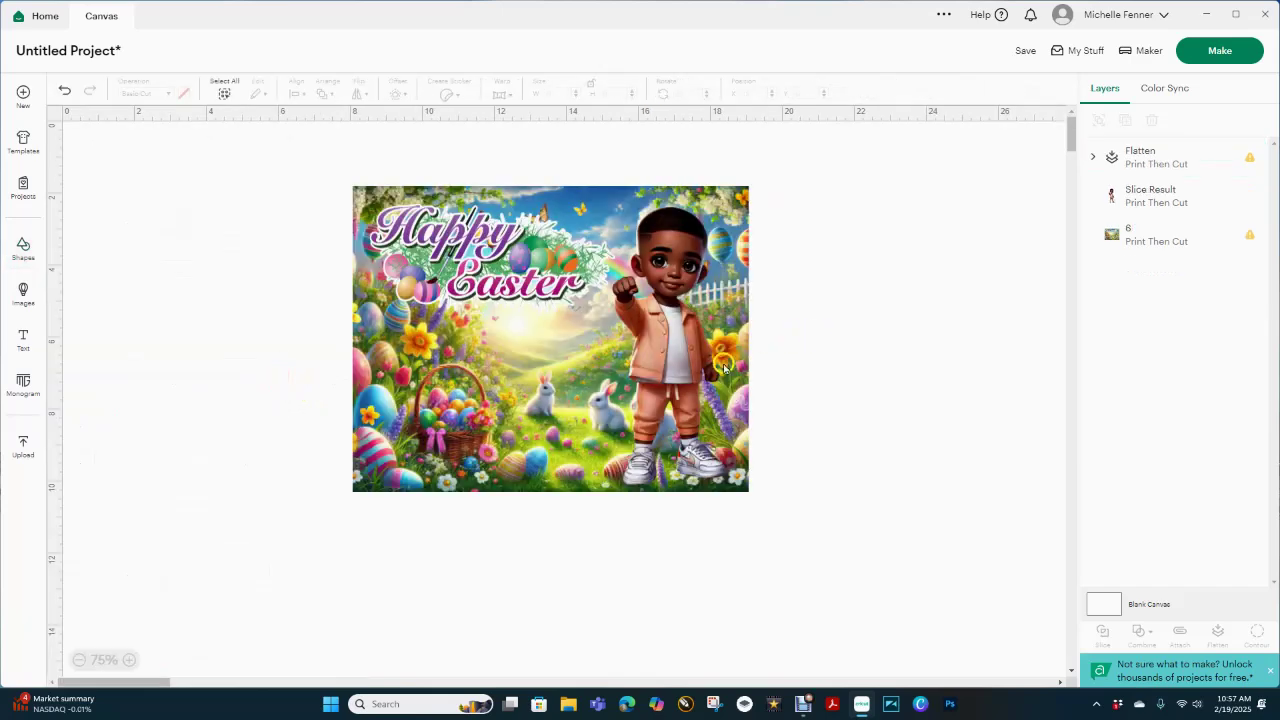
Make two duplicates of the boy and place them side by side below the garden background
click(676, 355)
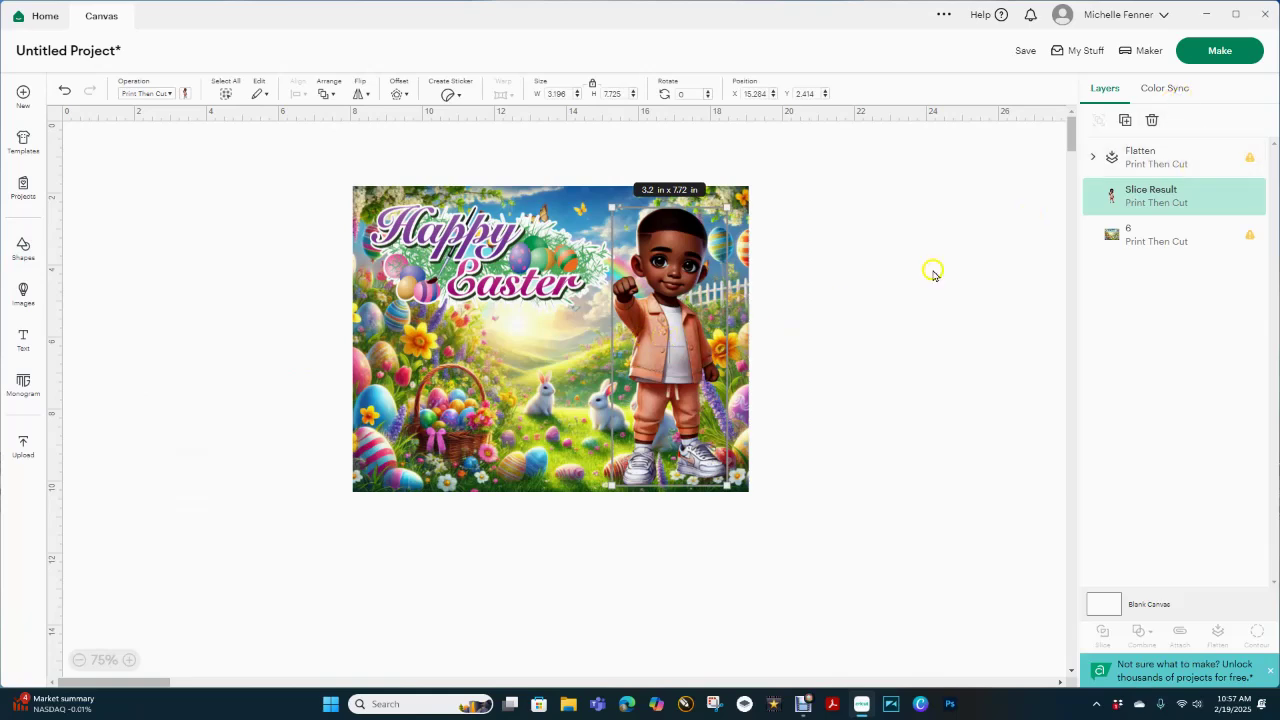
click(1126, 122)
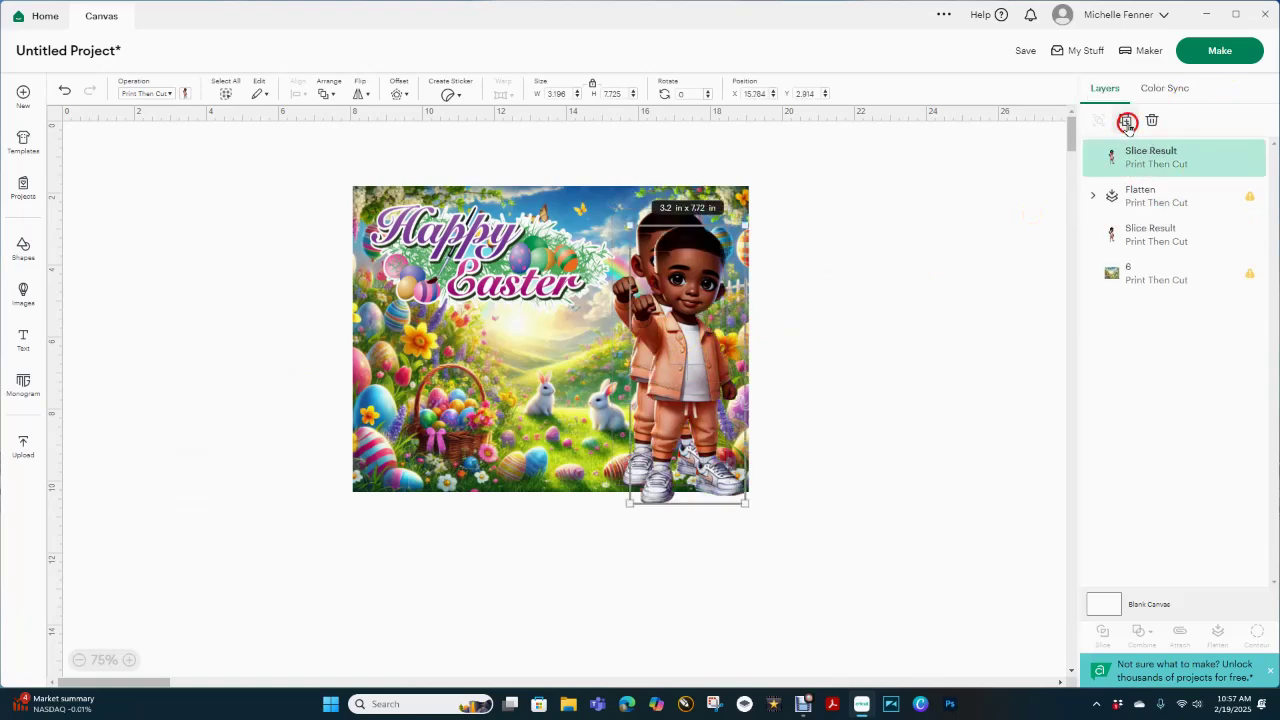
drag(712, 382, 159, 700)
drag(860, 364, 272, 687)
Flatten the words, the boy and the garden background into one printable image and move it toward the canvas's upper left corner
click(400, 183)
drag(400, 183, 851, 511)
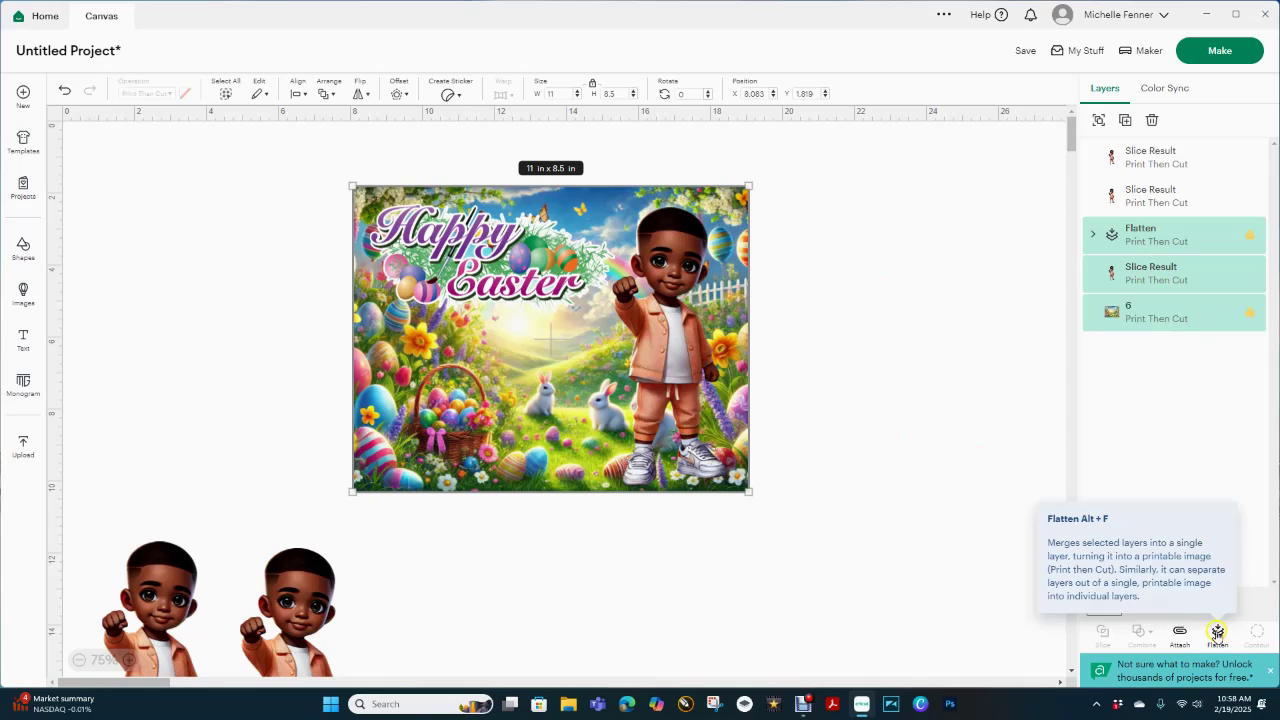
click(1217, 632)
drag(645, 373, 423, 334)
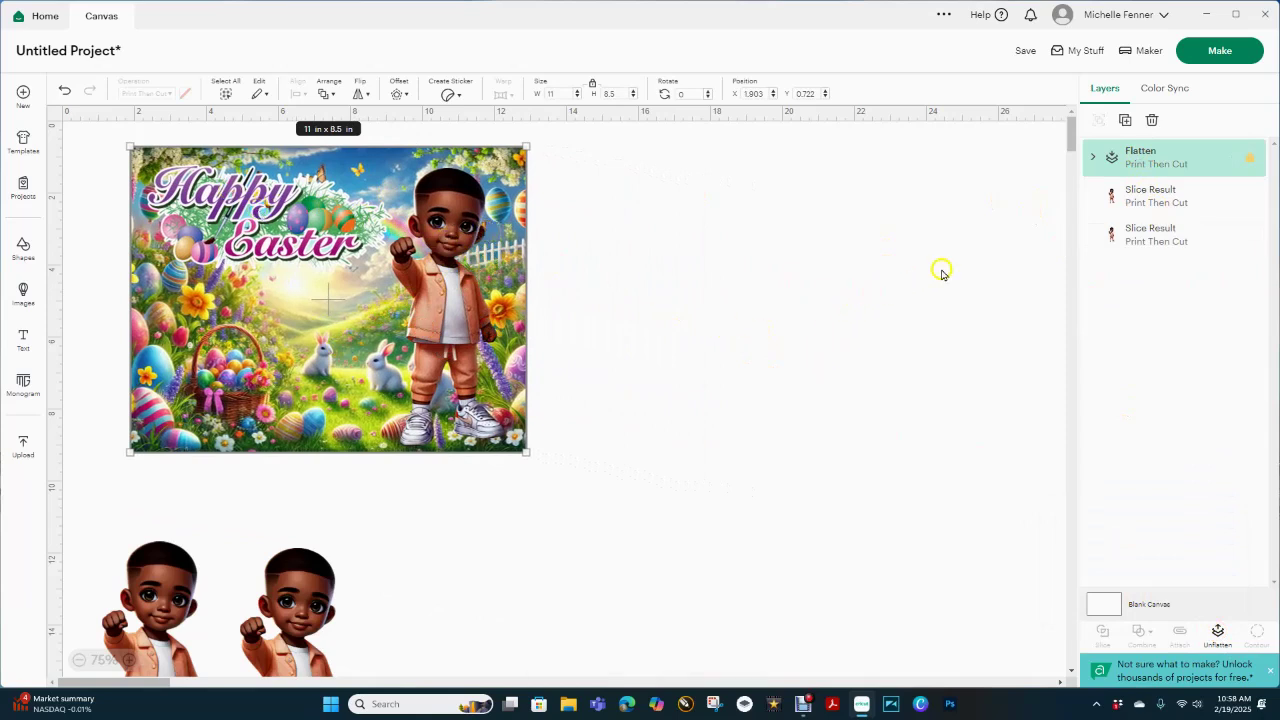
Flatten the two duplicate boys below the garden design into one printable image
scroll(641, 455, down, 3)
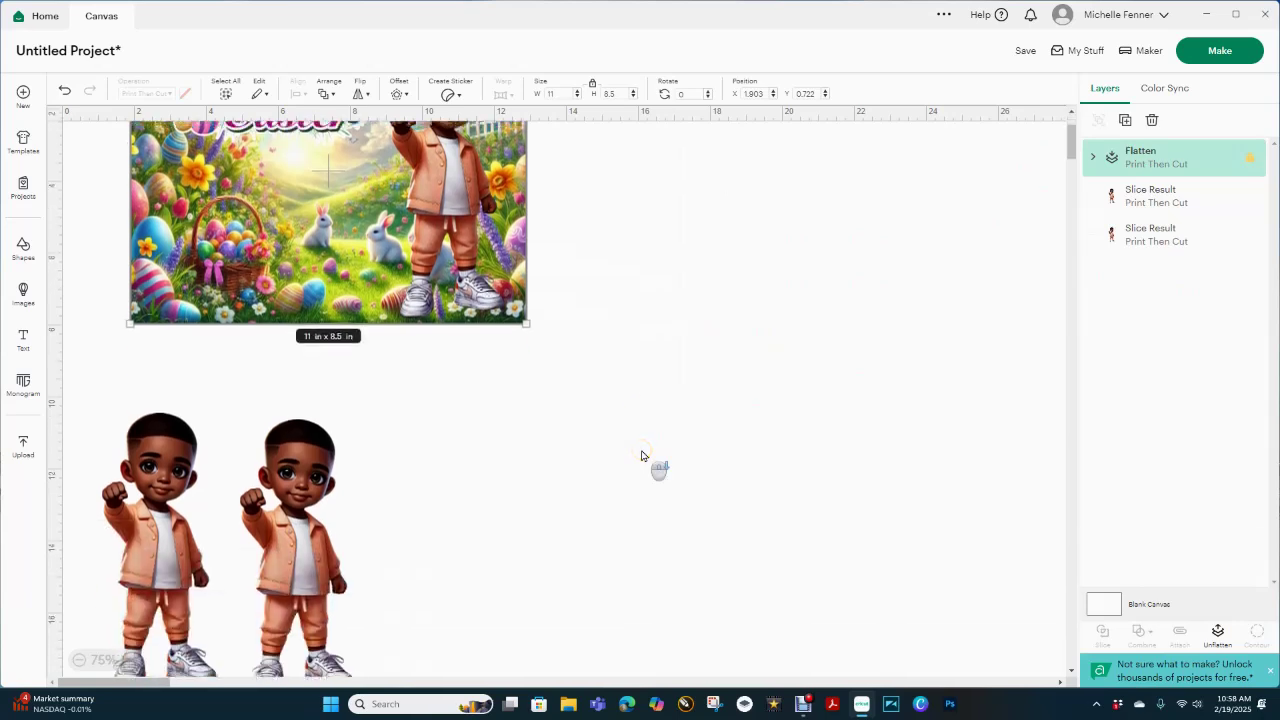
click(560, 382)
drag(112, 388, 395, 667)
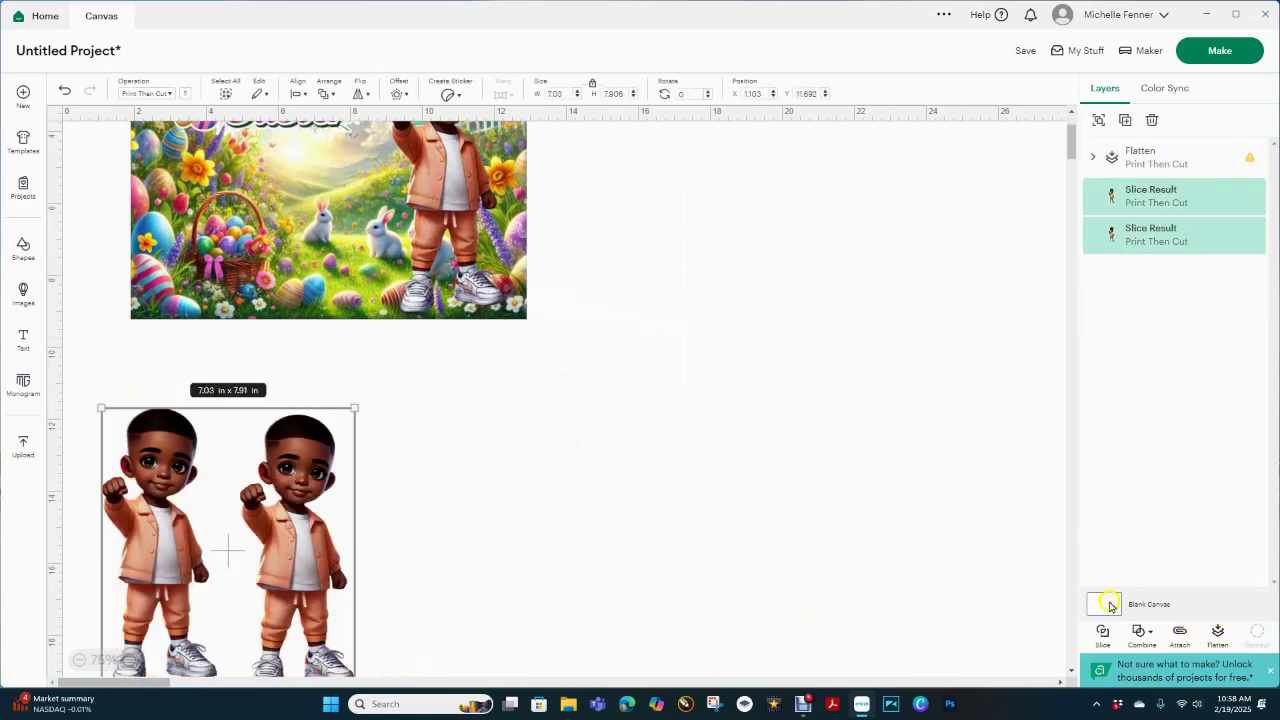
click(1218, 633)
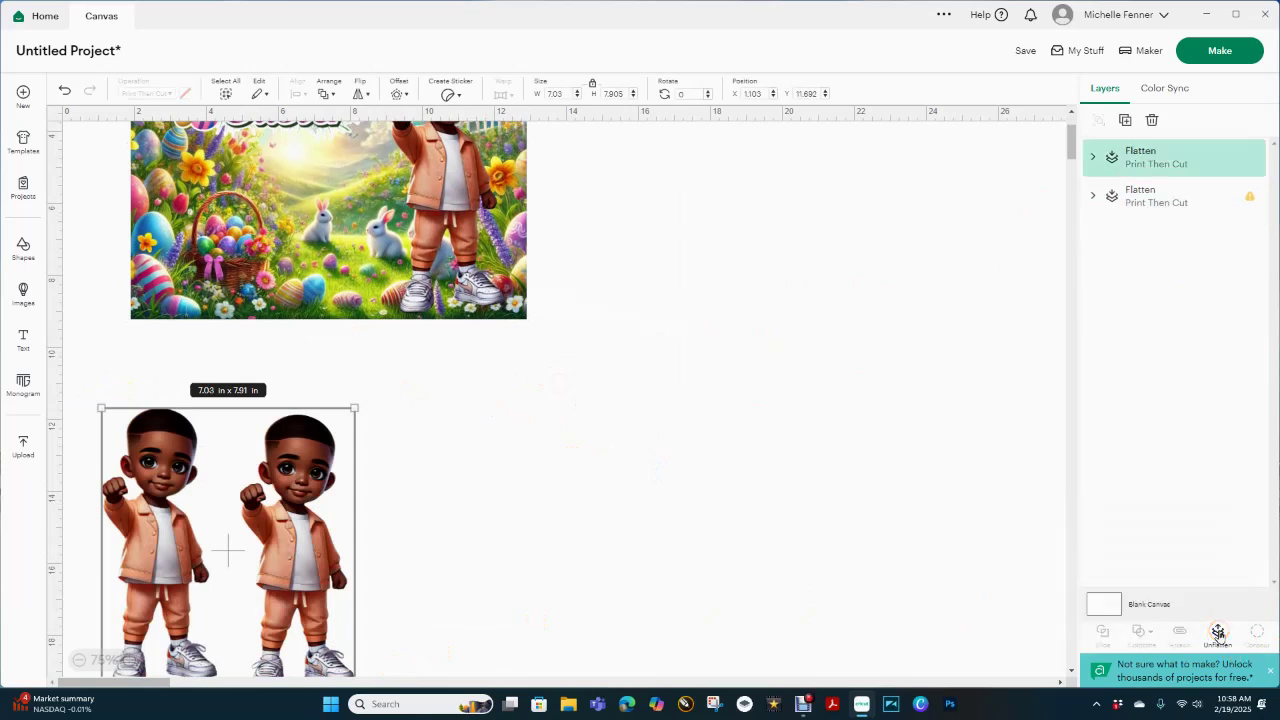
Adjust the positions of the flattened garden design and the flattened pair of boys near the canvas's left edge
drag(462, 222, 454, 230)
mouse_move(290, 573)
mouse_down()
mouse_move(315, 550)
mouse_move(293, 552)
mouse_up()
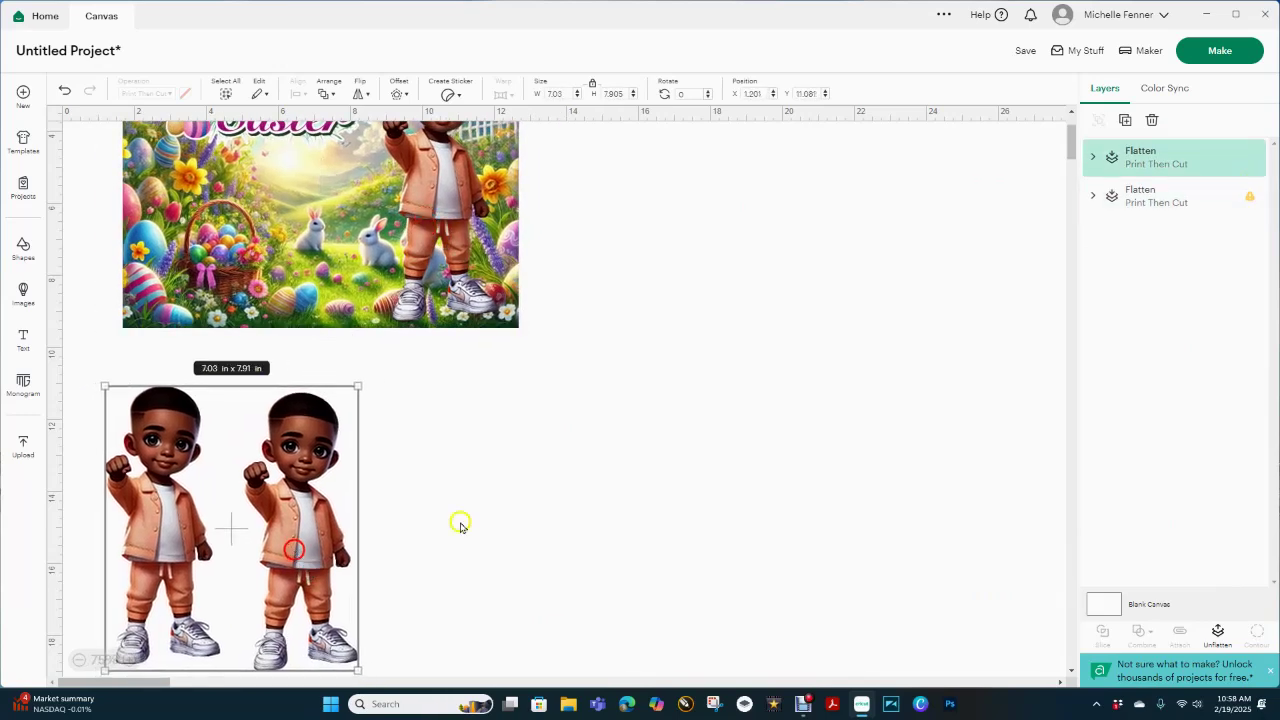
scroll(513, 440, up, 3)
drag(514, 441, 487, 442)
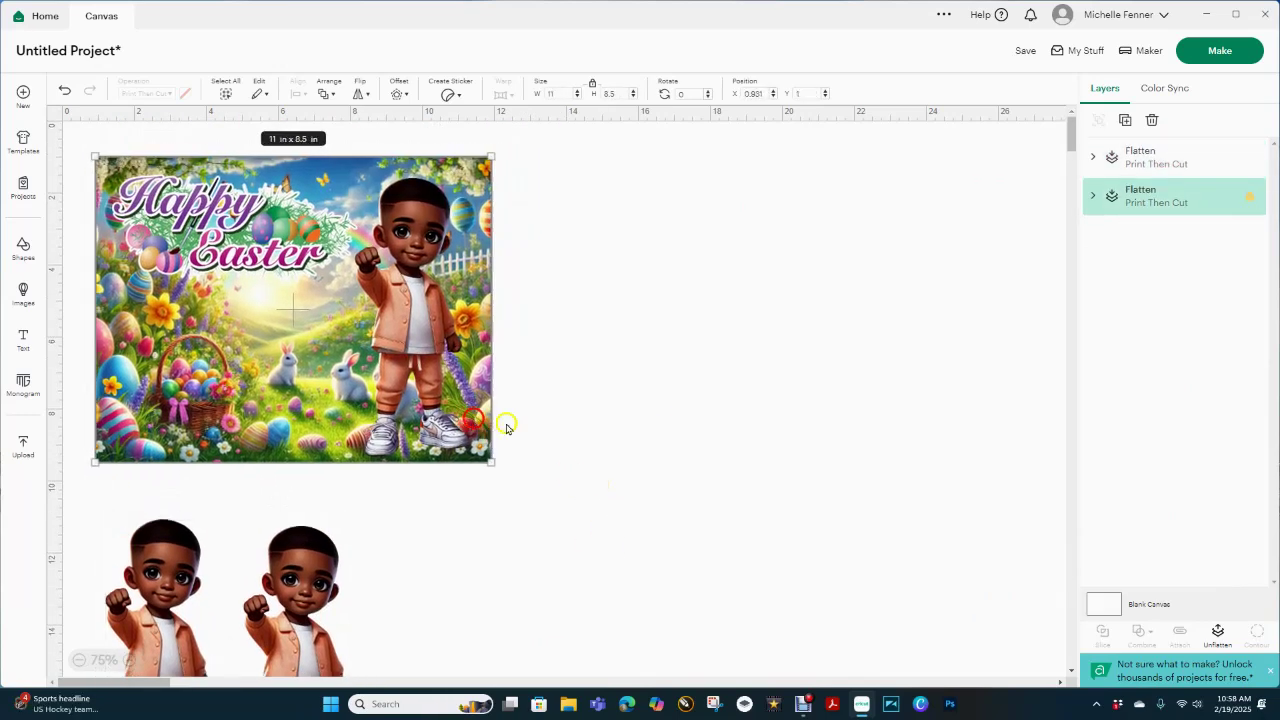
Take the project to mat preparation without saving and shift the garden design down and slightly right on the first mat
click(1211, 55)
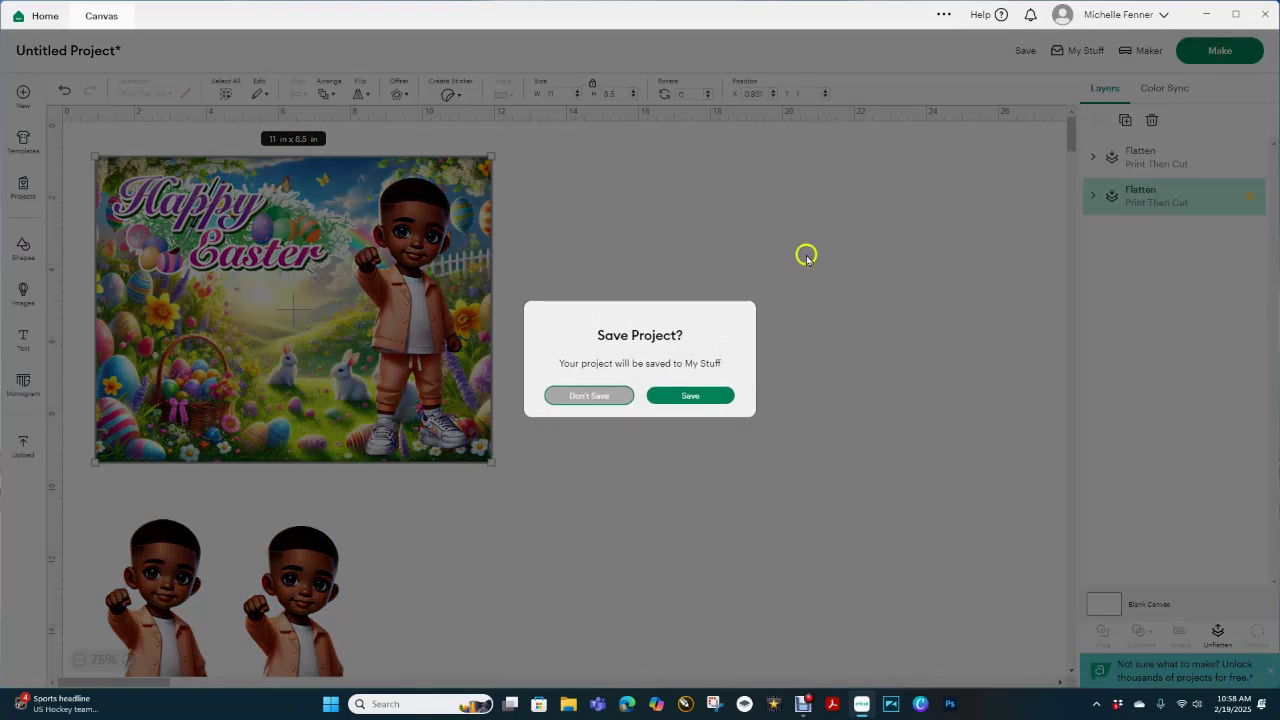
click(589, 396)
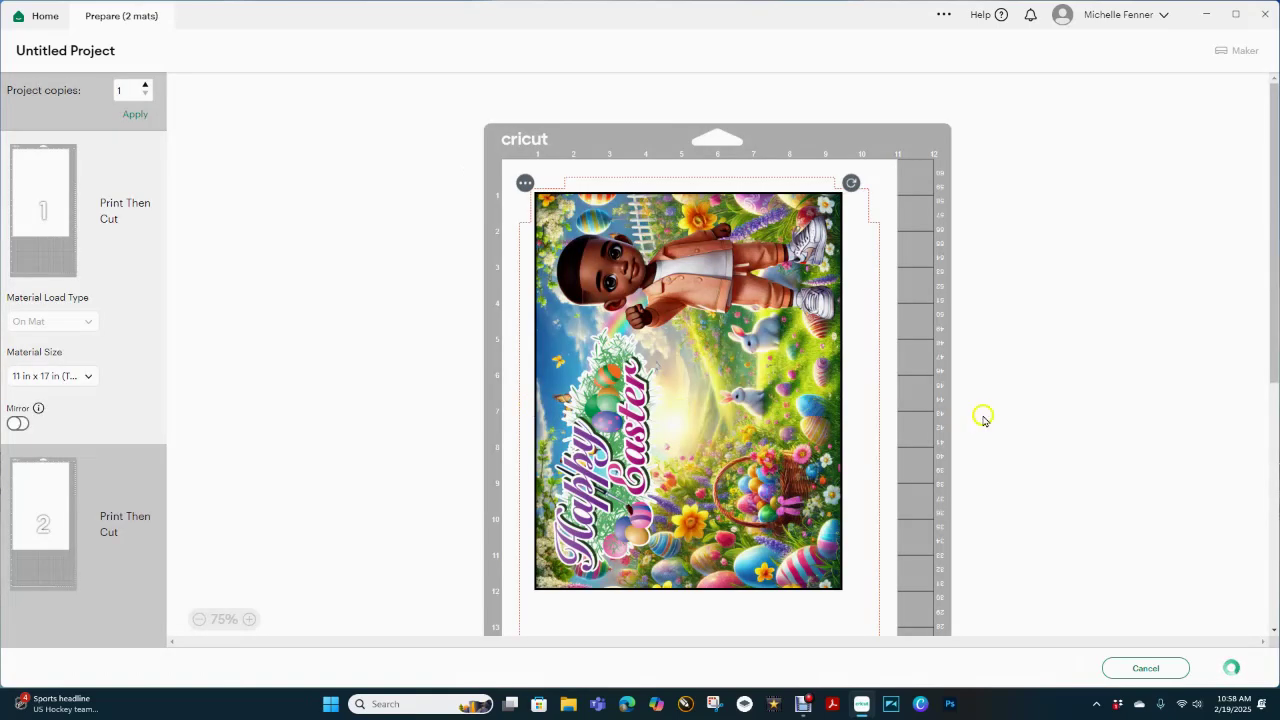
scroll(1046, 428, down, 5)
drag(728, 288, 744, 343)
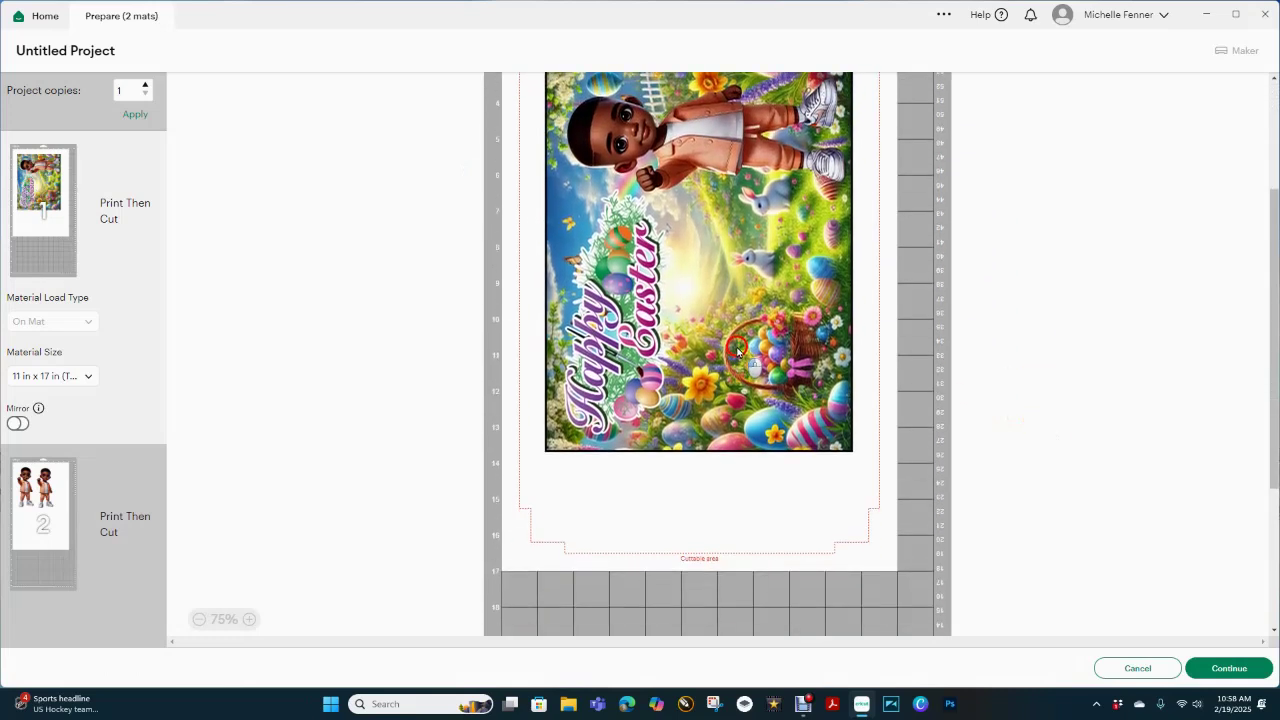
Reposition the garden design on the first mat so it sits near the middle of the page, inside the cuttable area
scroll(1055, 351, up, 1)
click(694, 354)
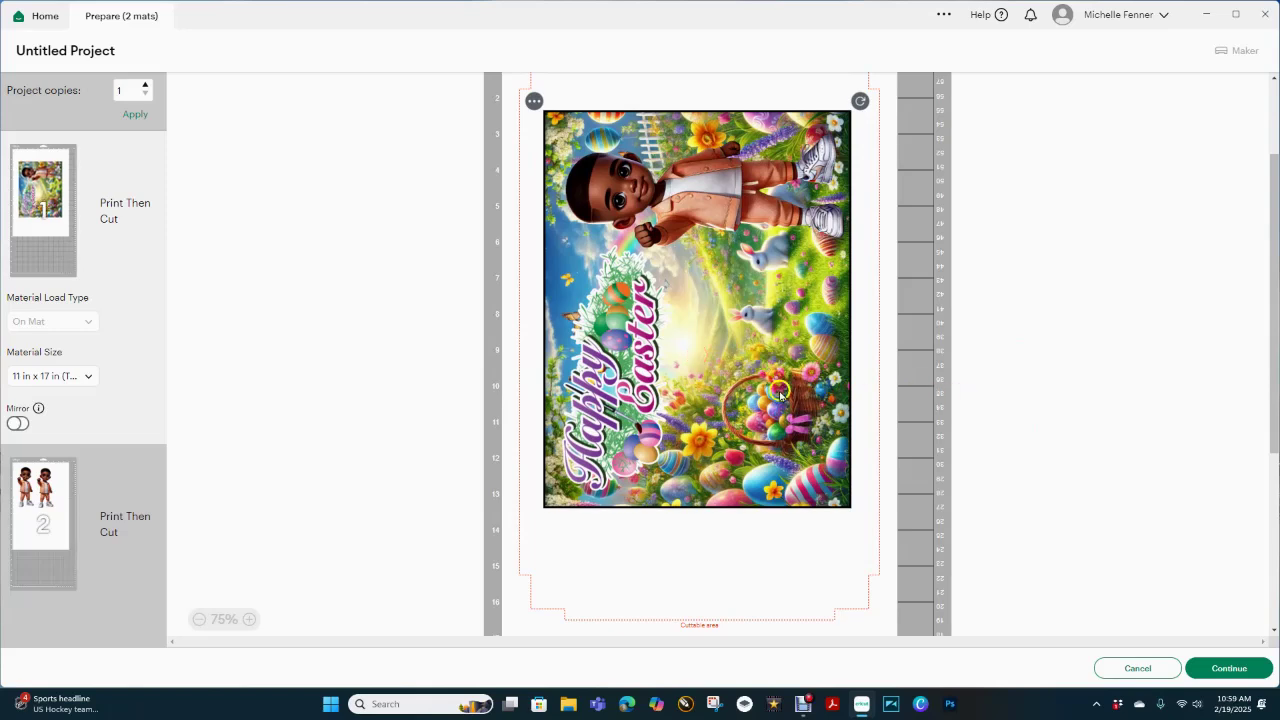
click(258, 357)
scroll(694, 388, up, 3)
scroll(694, 388, down, 3)
click(756, 337)
drag(756, 340, 753, 352)
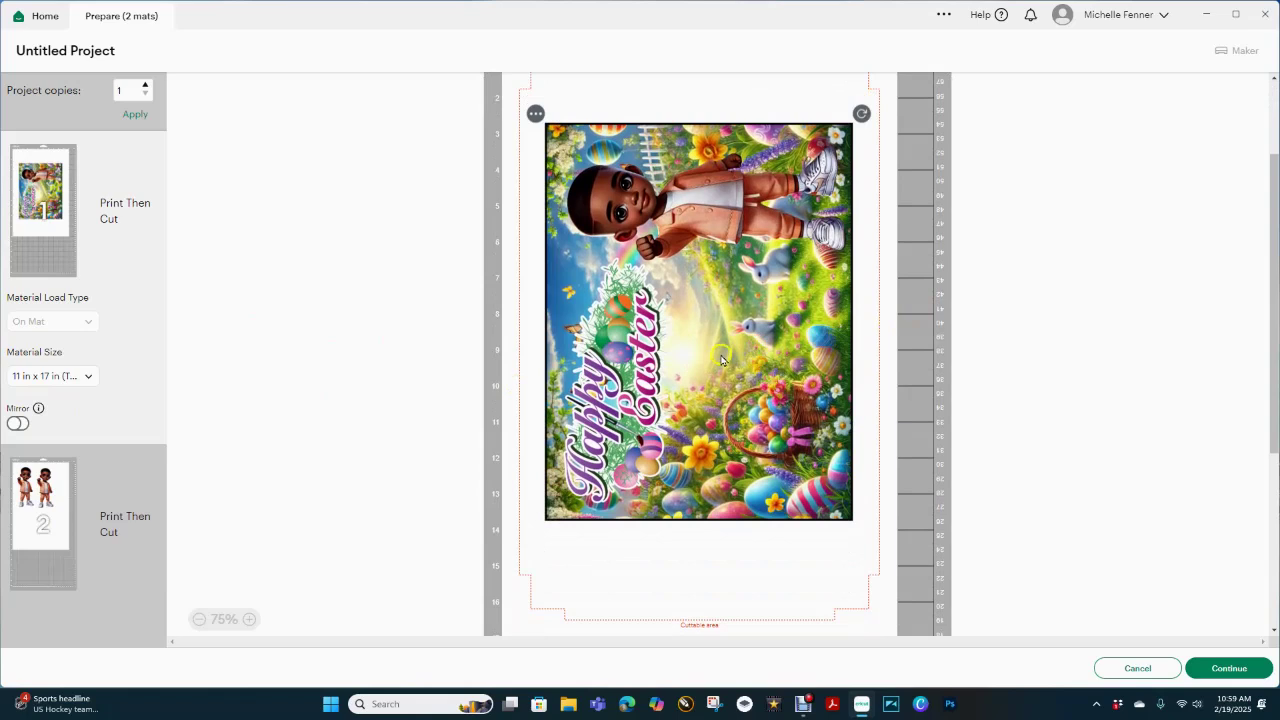
click(722, 356)
click(784, 348)
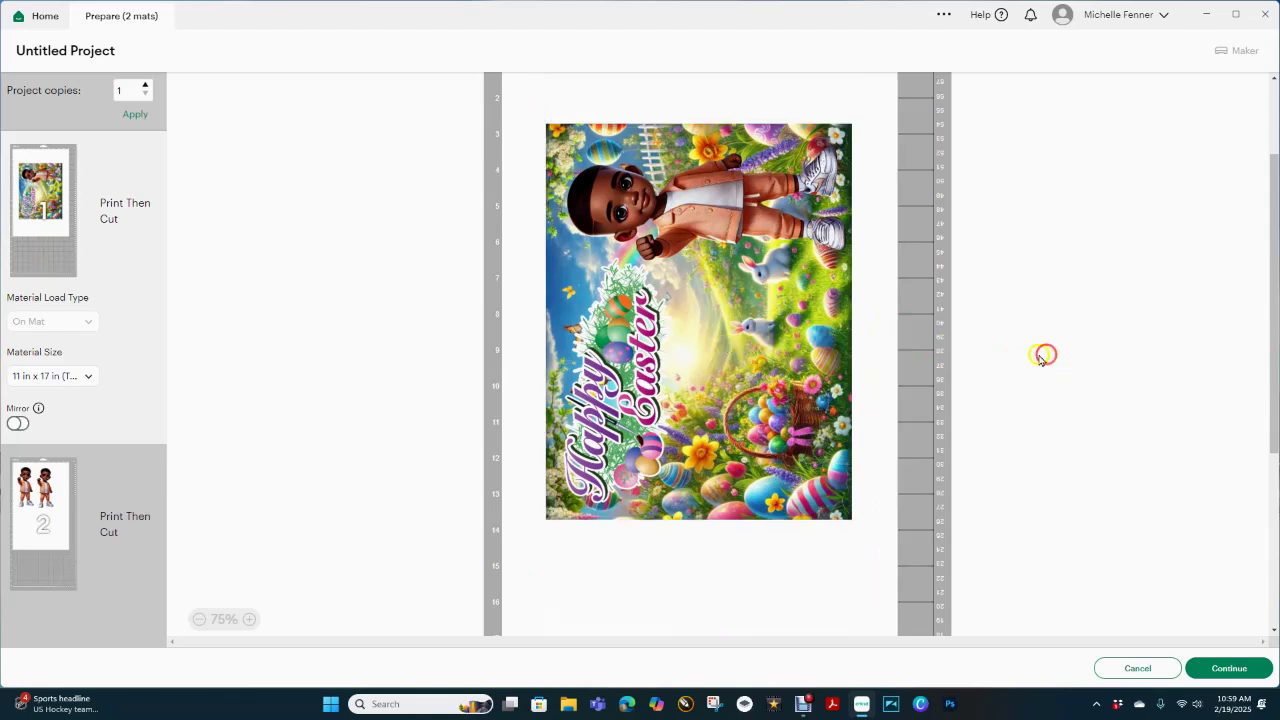
drag(703, 372, 706, 368)
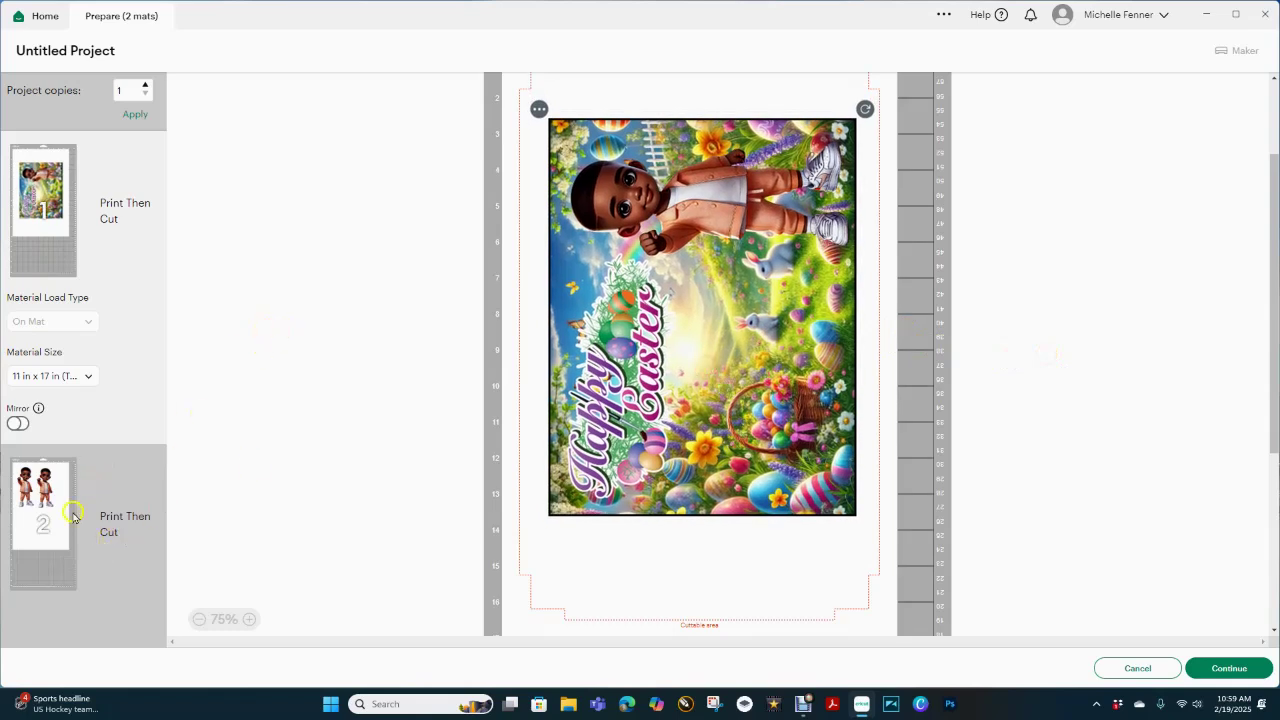
Open the second mat and shift the pair of boys down and slightly right within the cuttable area
click(34, 515)
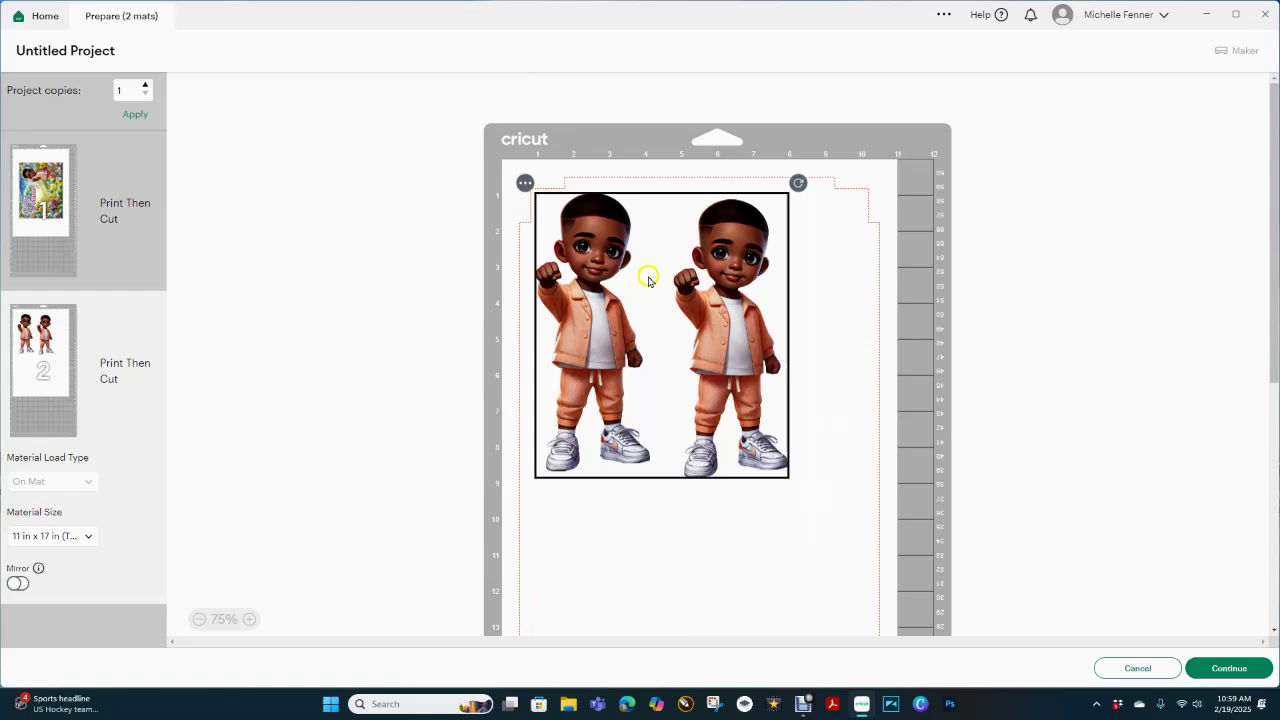
drag(612, 326, 633, 358)
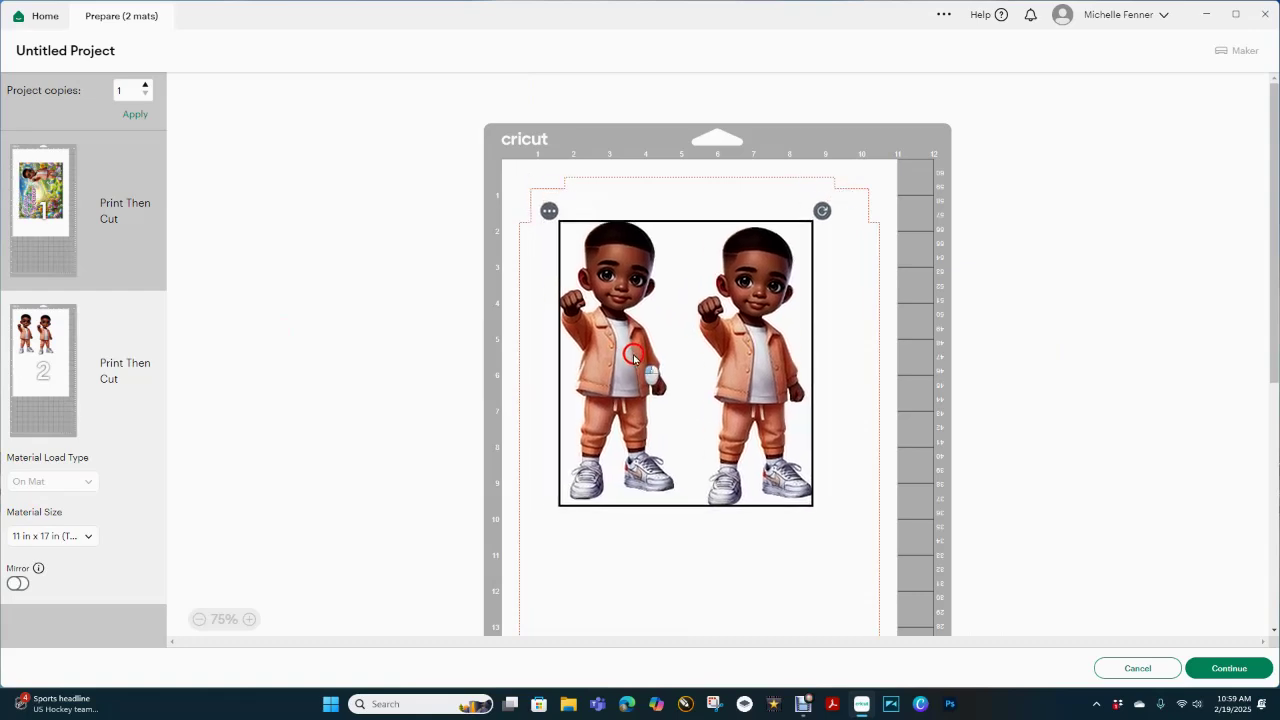
drag(740, 362, 763, 355)
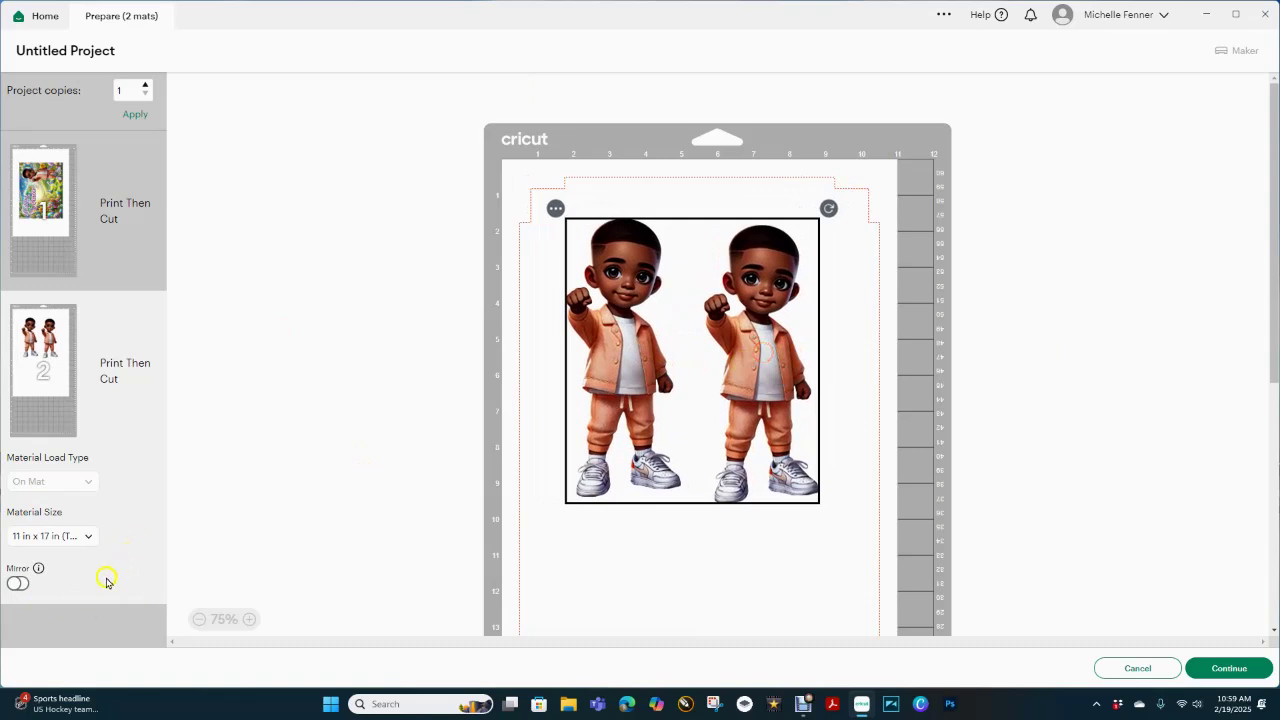
Set the second mat's material size to 8.5 in x 11 in (Letter) and move the pair of boys up on the page
click(89, 535)
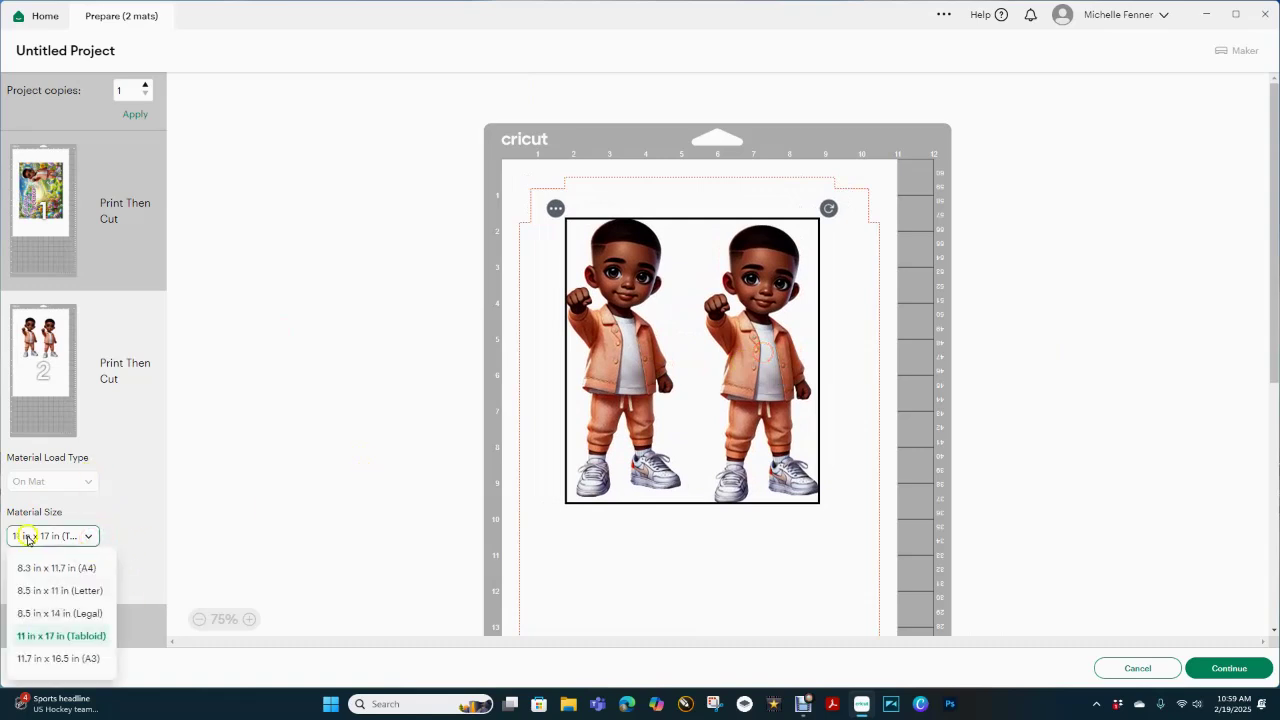
click(24, 596)
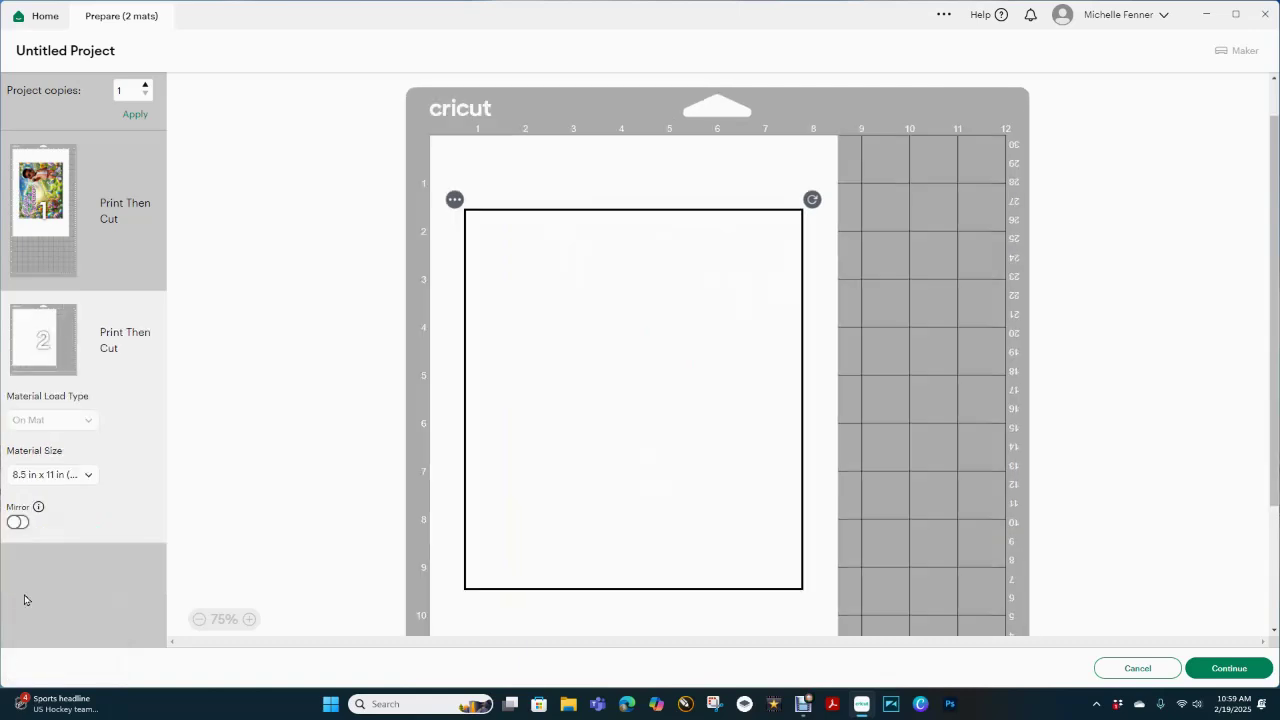
drag(721, 418, 725, 402)
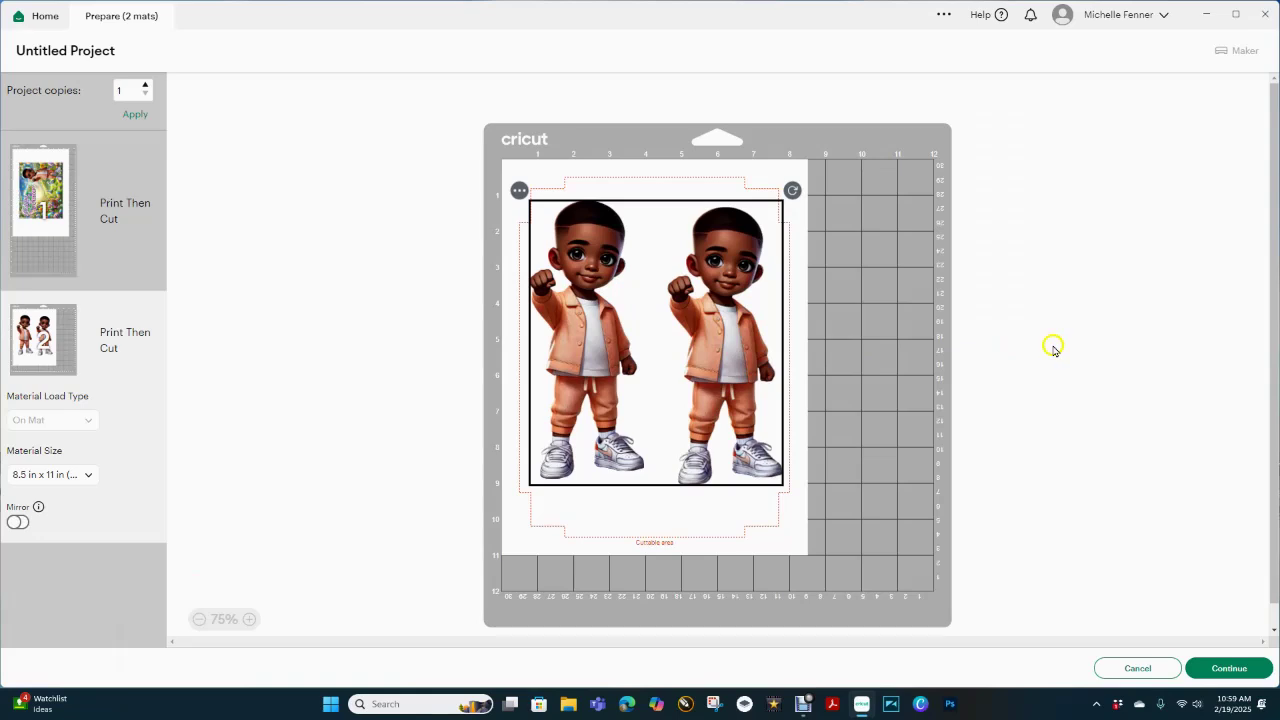
click(1140, 335)
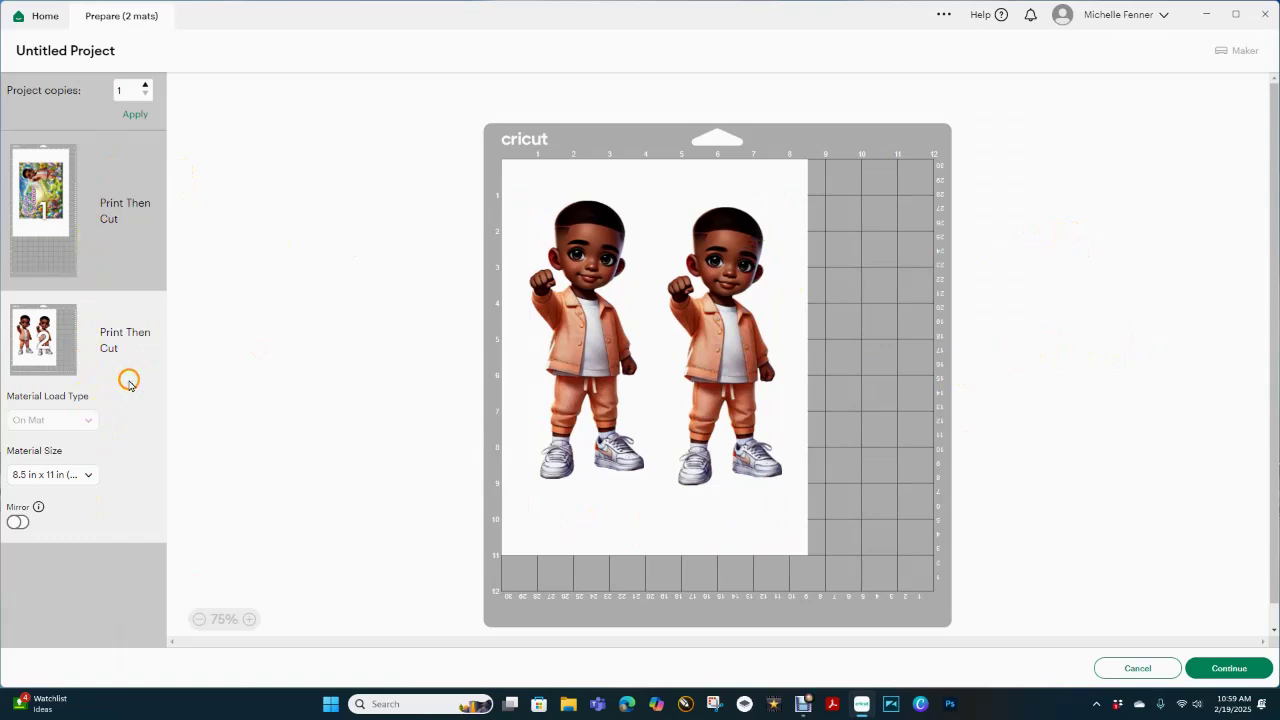
Compare the layouts of the first and second mats, and cancel the mat preparation to return to the canvas
click(110, 230)
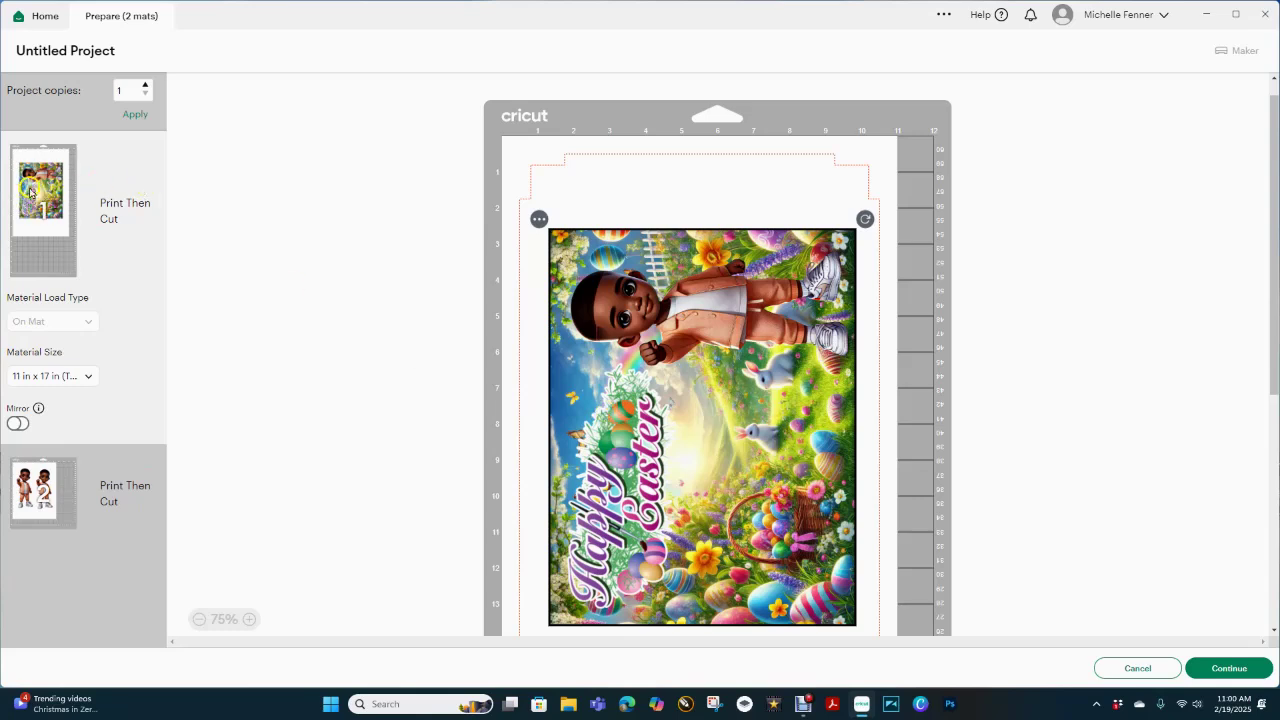
click(263, 437)
click(20, 508)
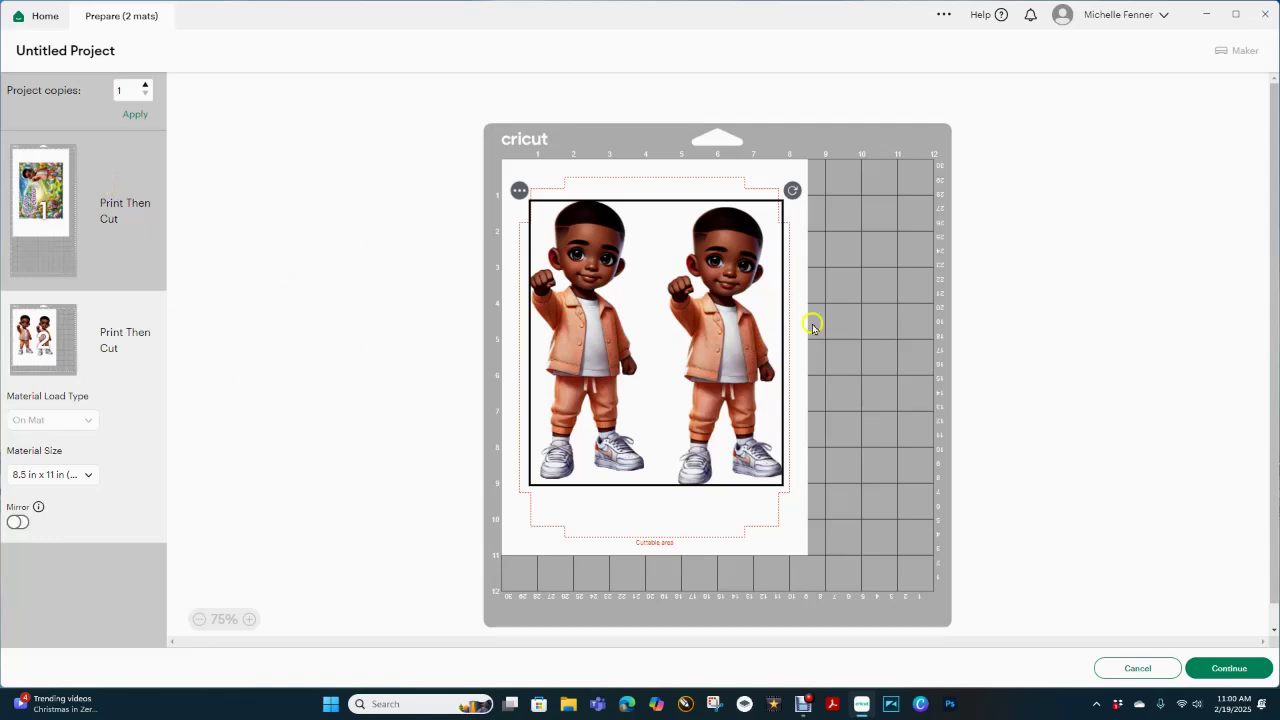
click(134, 237)
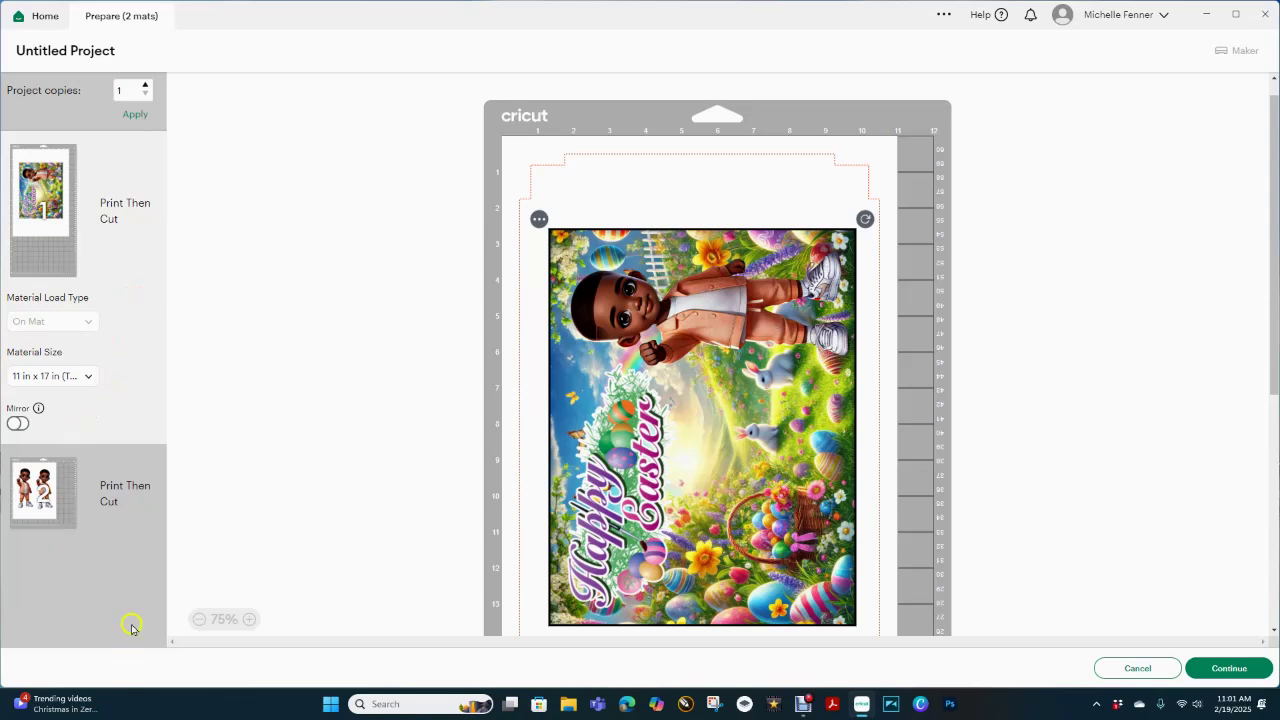
click(52, 524)
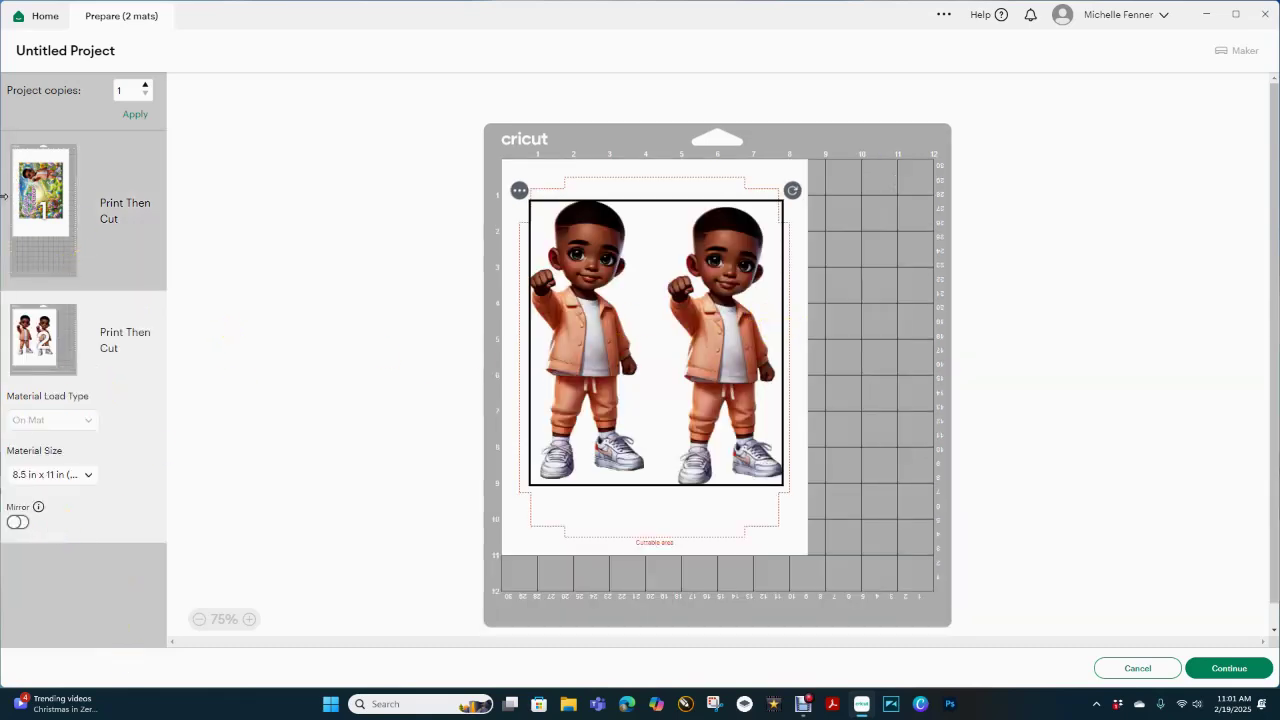
click(57, 191)
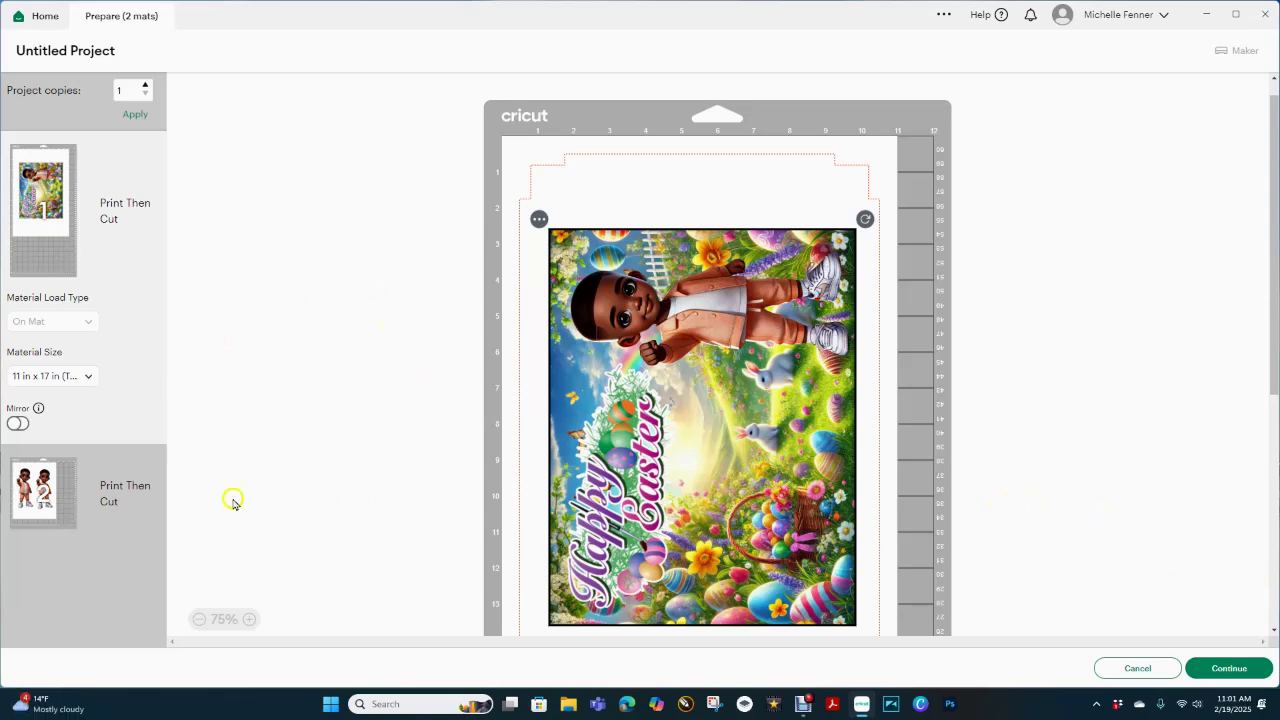
click(1141, 670)
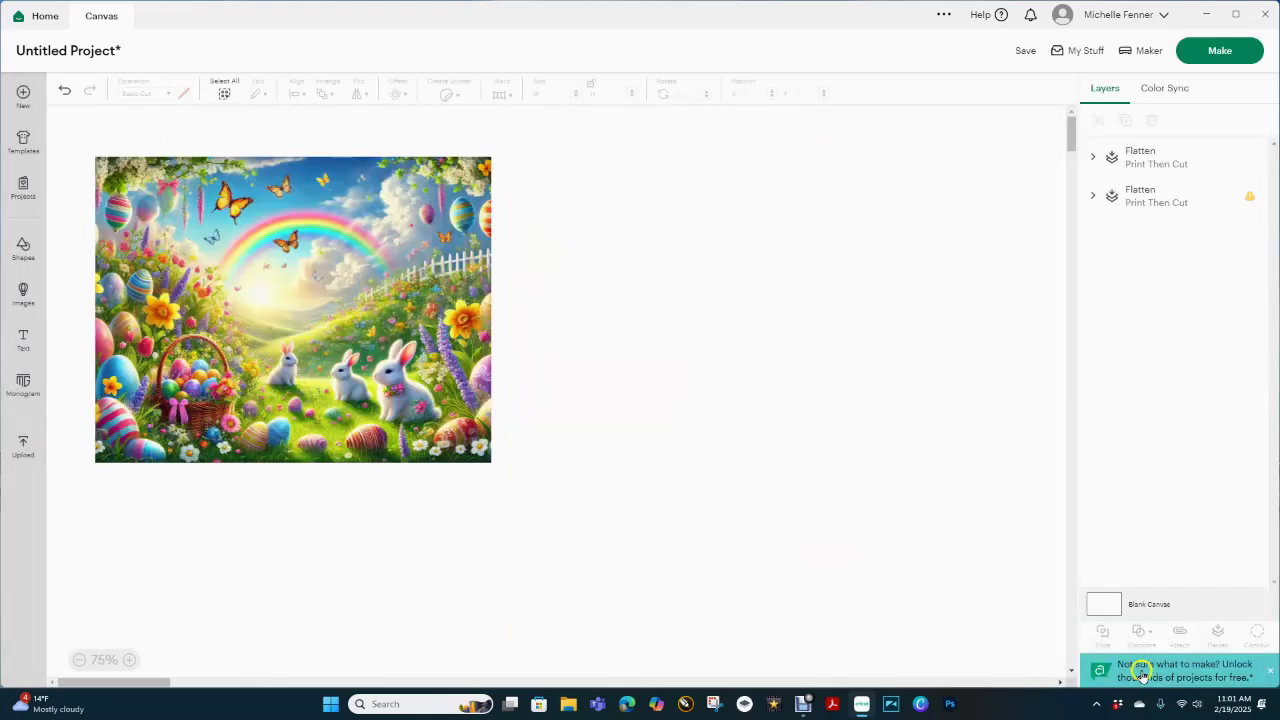